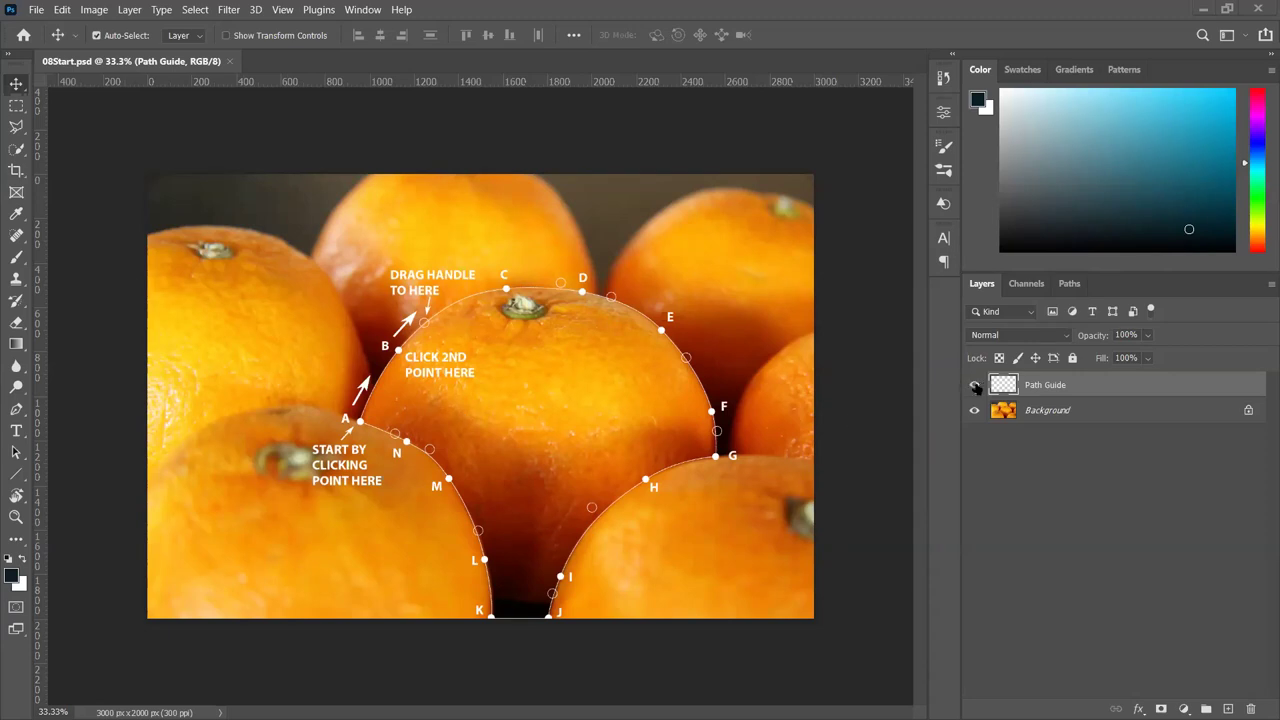
Hide the Path Guide layer and start a Pen tool path along the top and right edges of the middle orange
left_click(975, 384)
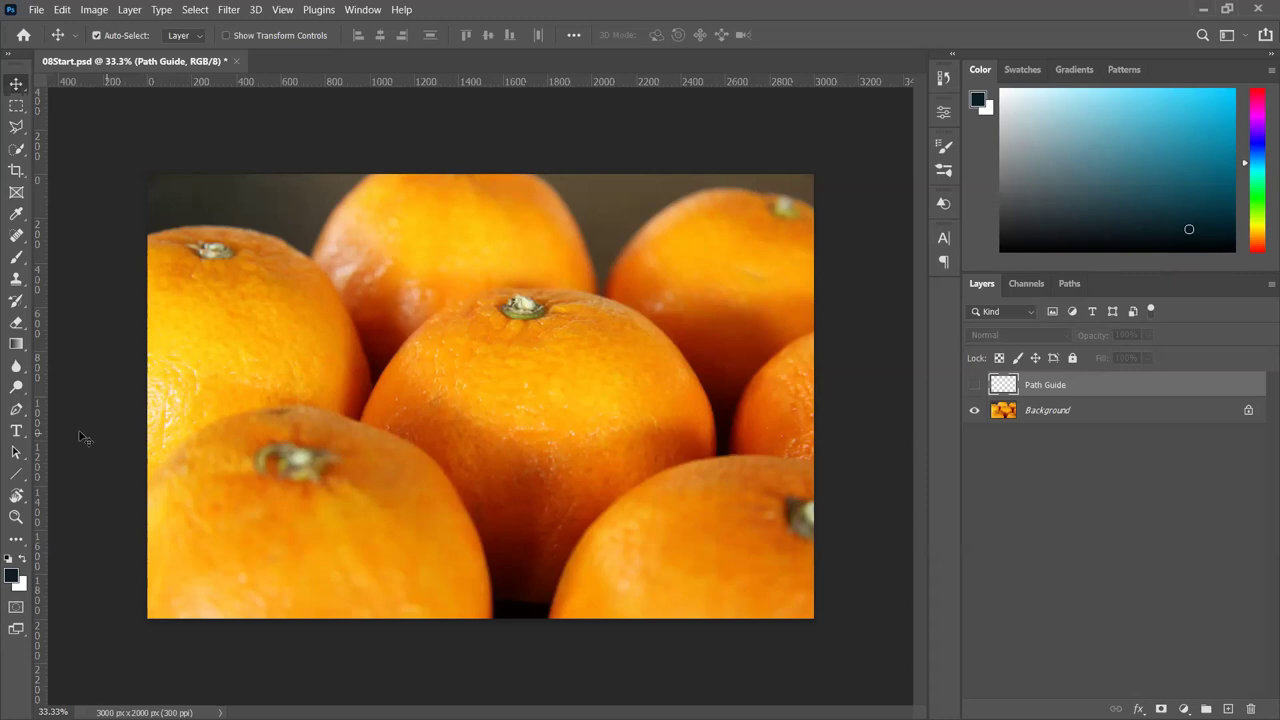
left_click(16, 409)
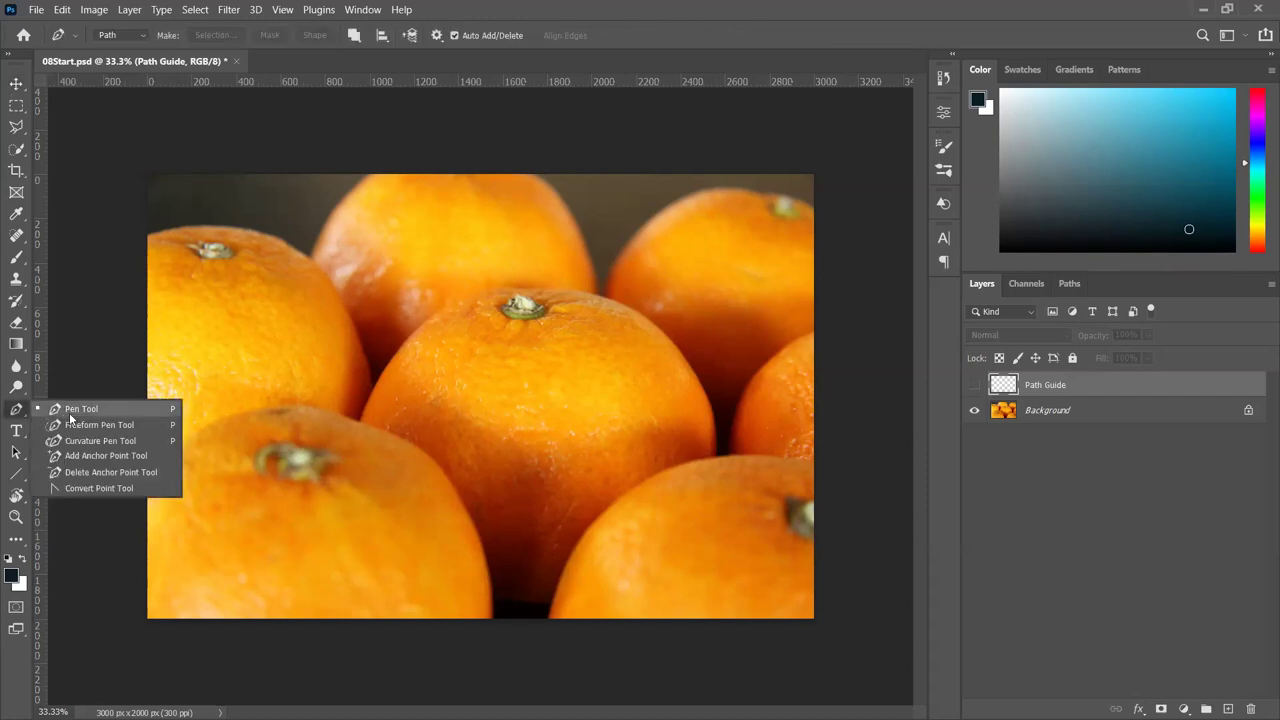
left_click(75, 412)
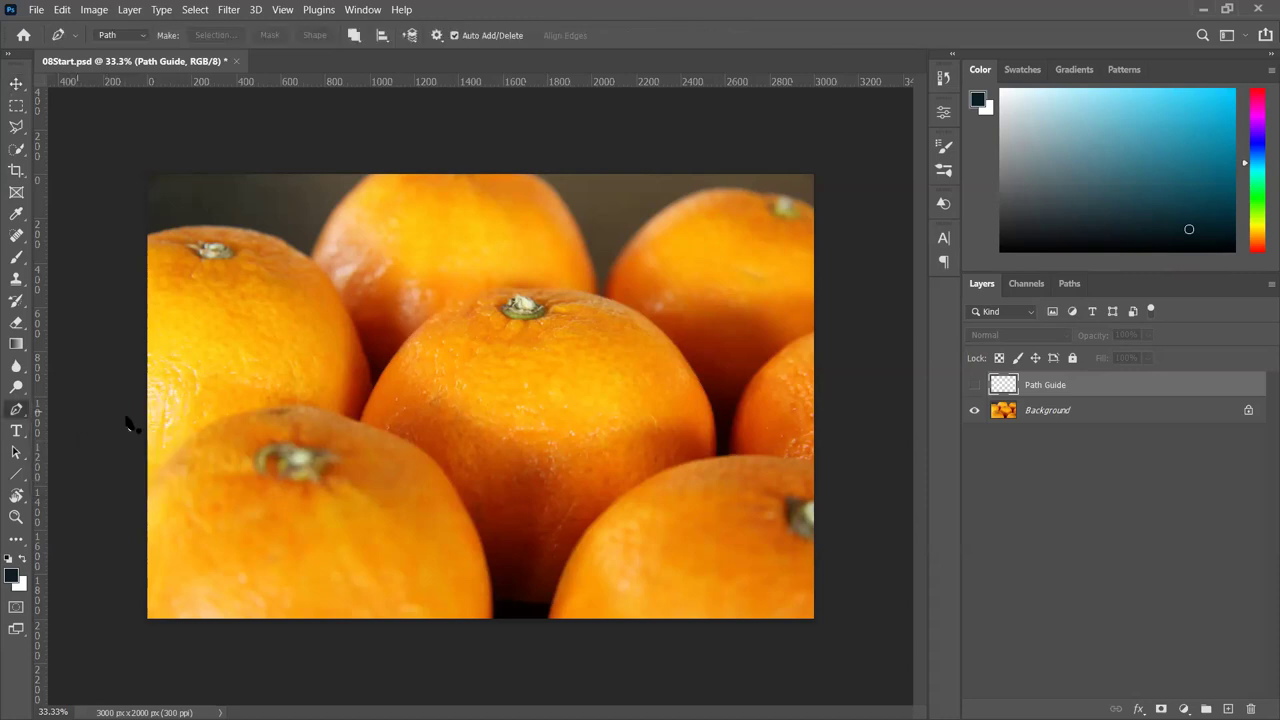
left_click(359, 421)
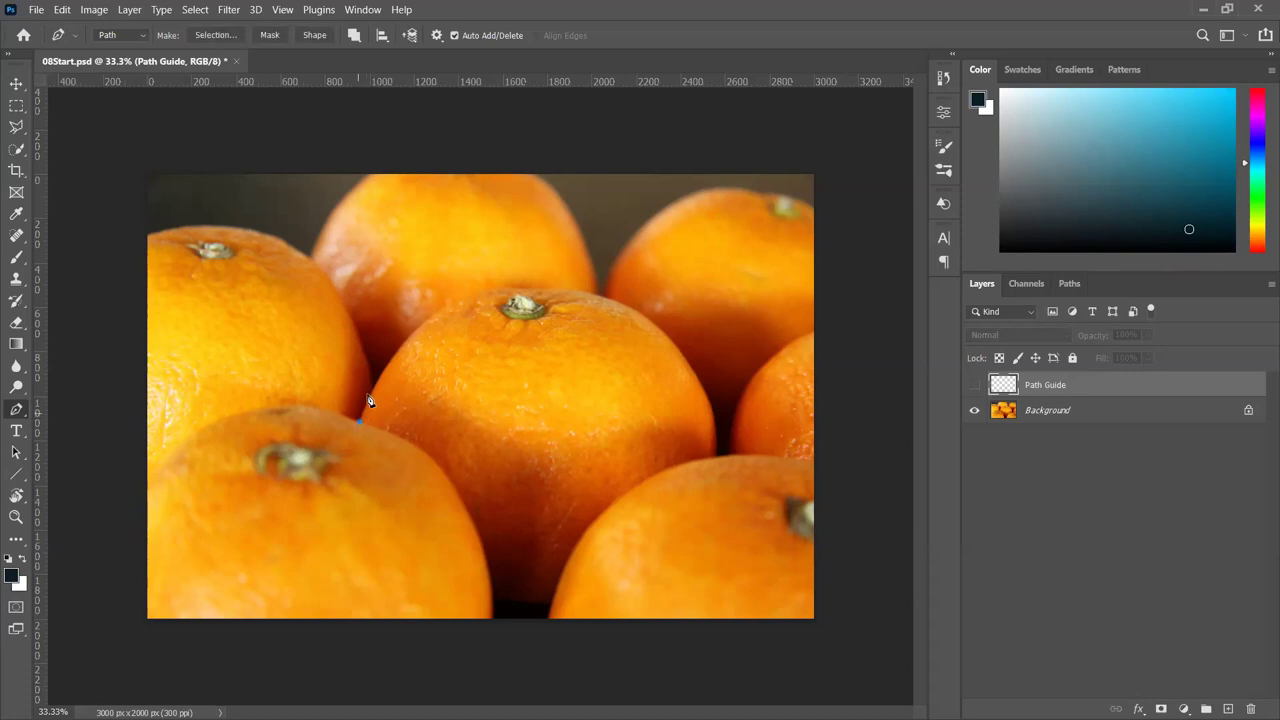
left_click(507, 288)
left_click(652, 321)
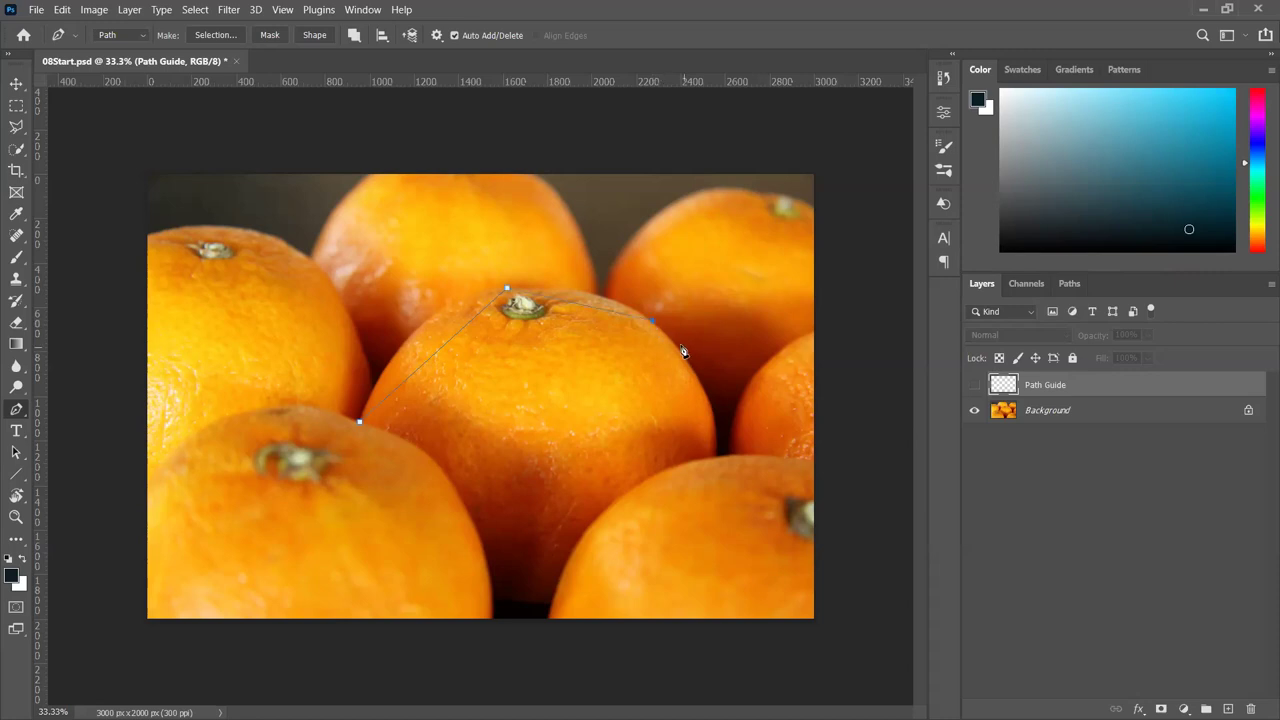
left_click(712, 410)
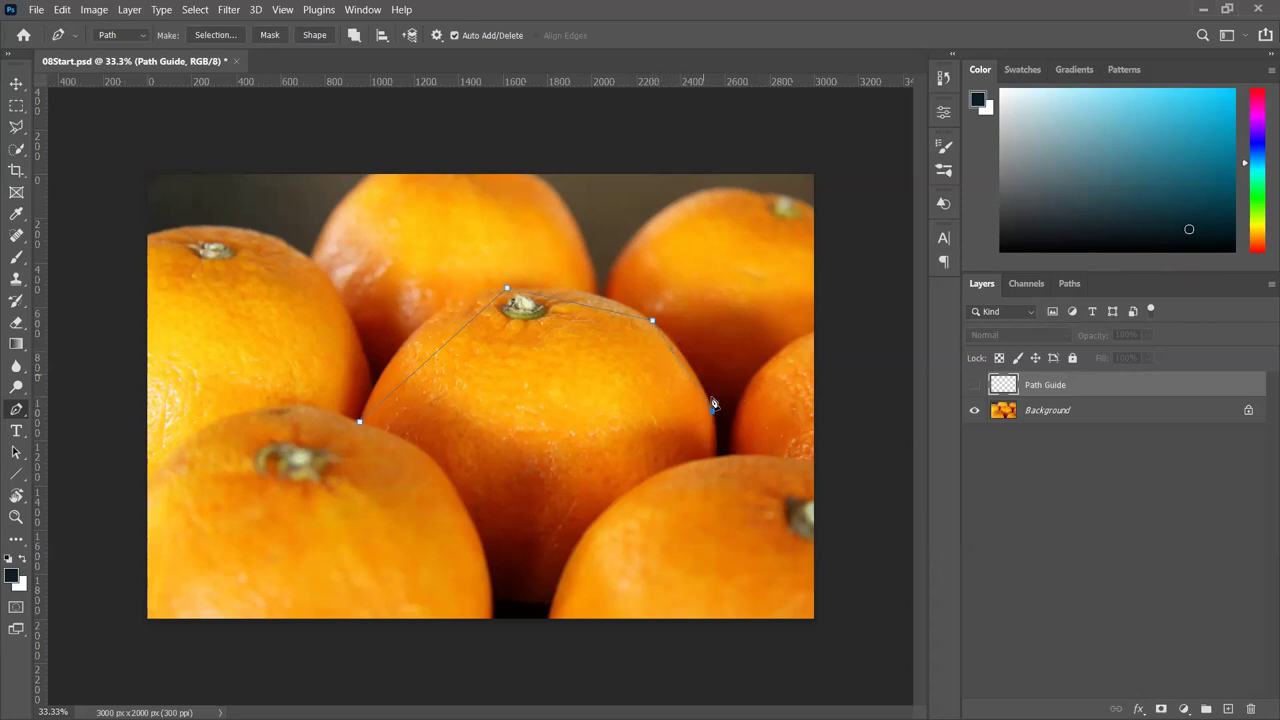
left_click(716, 456)
Continue the path across the image's bottom edge and up the front-left orange, closing it at the starting point
left_click(550, 606)
left_click(493, 598)
left_click_drag(493, 600, 545, 616)
left_click(494, 616)
left_click(433, 461)
left_click(359, 423)
Convert the path's top and upper-right anchor points to smooth points and fit their handles to the orange's upper edge
left_click_drag(507, 291, 593, 283)
mouse_move(406, 300)
left_mouse_down()
mouse_move(393, 305)
mouse_move(425, 283)
mouse_move(403, 290)
left_mouse_up()
left_click(652, 324, "ctrl")
left_click_drag(653, 322, 682, 344)
left_click_drag(591, 277, 589, 283)
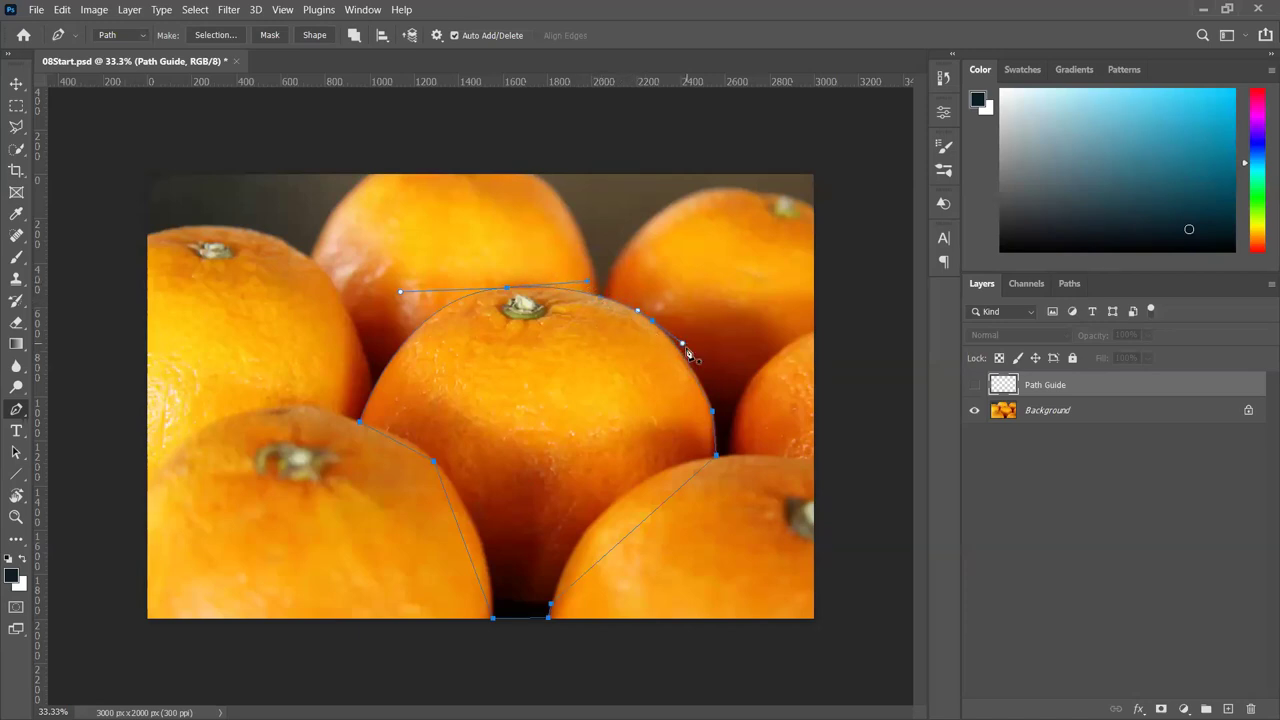
Smooth the anchor point on the middle orange's right side and adjust its handles to follow the fruit's edge
left_click_drag(712, 411, 782, 415)
left_click_drag(649, 407, 709, 406)
left_click_drag(781, 415, 714, 415)
left_click_drag(713, 412, 785, 377)
Curve the path segment between the middle orange and the front-right orange by pulling handles from both of its end points
left_click_drag(730, 433, 633, 468)
left_click(553, 600)
left_click_drag(551, 606, 535, 656)
left_click(599, 522)
left_click(600, 521)
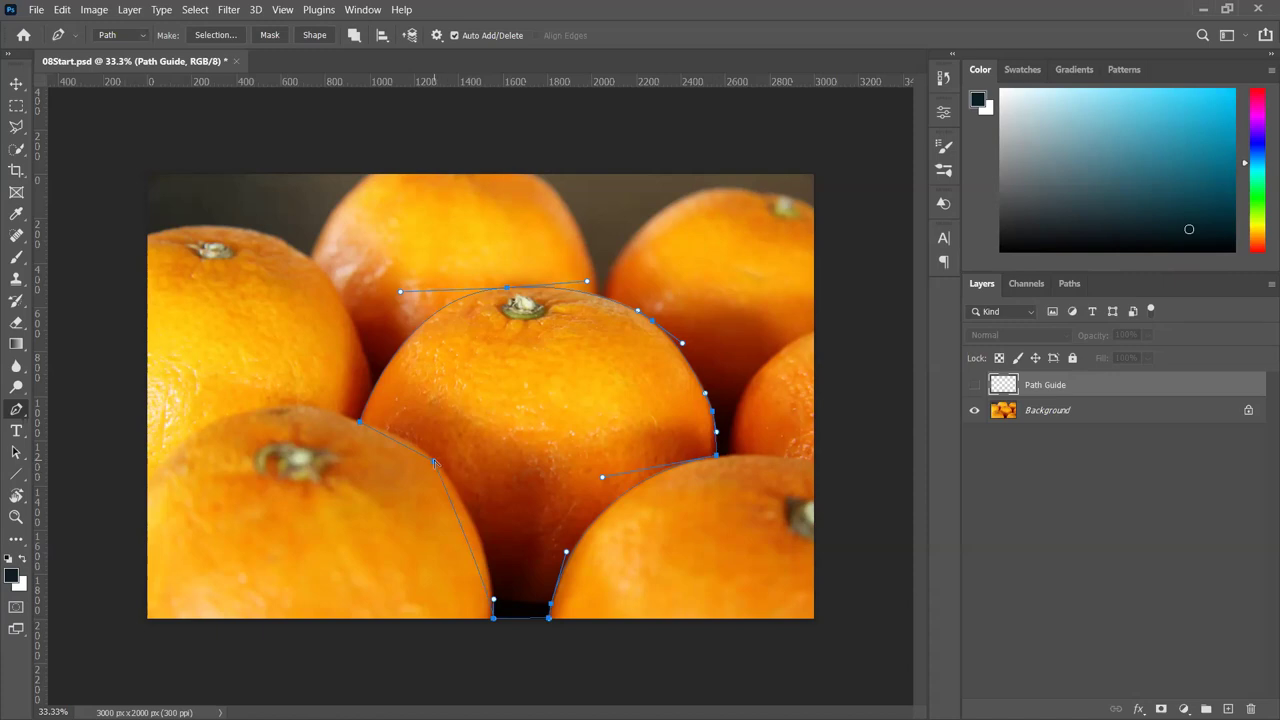
Curve the path along the front-left orange, fitting handles at its side and bottom points and keeping the bottom segment straight
left_click_drag(436, 463, 396, 434)
left_click_drag(475, 492, 491, 537)
left_click(495, 619)
left_click(497, 630, "ctrl")
left_click(492, 620, "ctrl")
left_click_drag(492, 620, 493, 584)
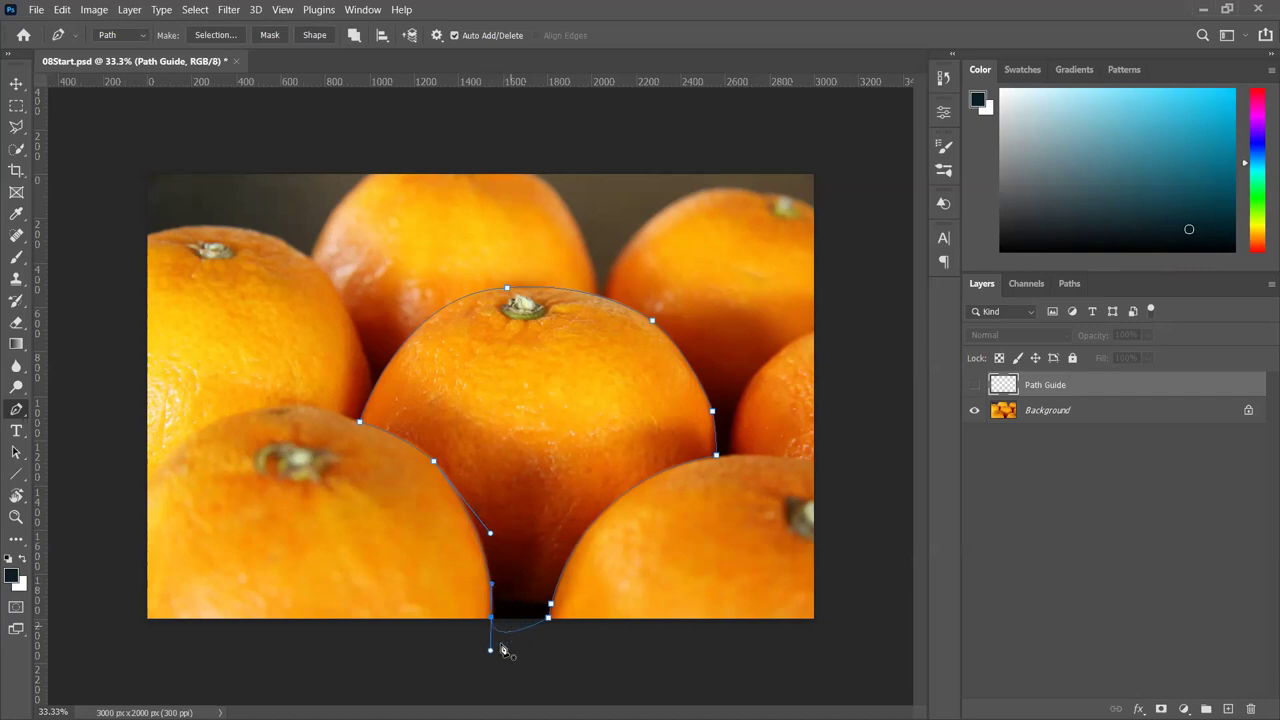
left_click_drag(493, 647, 499, 620)
left_click(490, 534)
Refine the handles at the path's starting point to match the edges where the left oranges meet
left_click(364, 424, "ctrl")
mouse_move(368, 427)
left_mouse_down()
mouse_move(317, 409)
mouse_move(365, 408)
left_mouse_up()
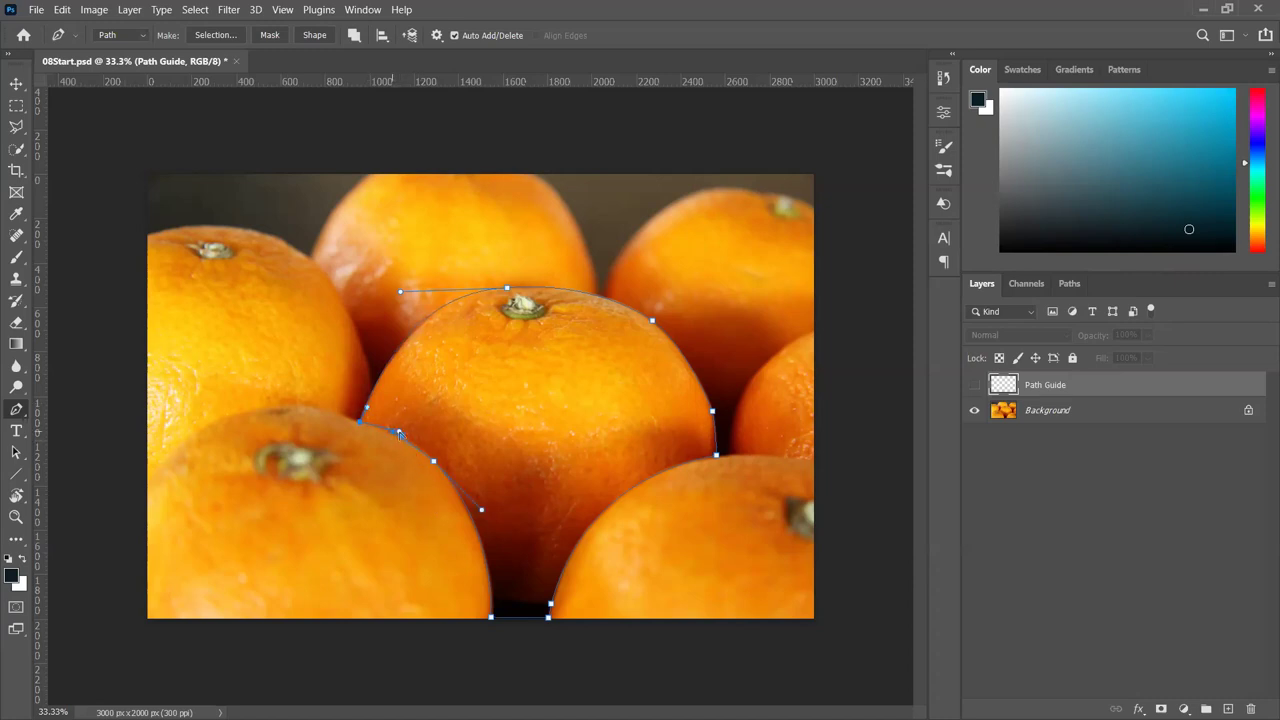
mouse_move(402, 436)
left_mouse_down()
mouse_move(430, 432)
mouse_move(385, 434)
left_mouse_up()
Select the Background layer and save the work path under the name Lemon
left_click(1034, 414)
left_click(1068, 286)
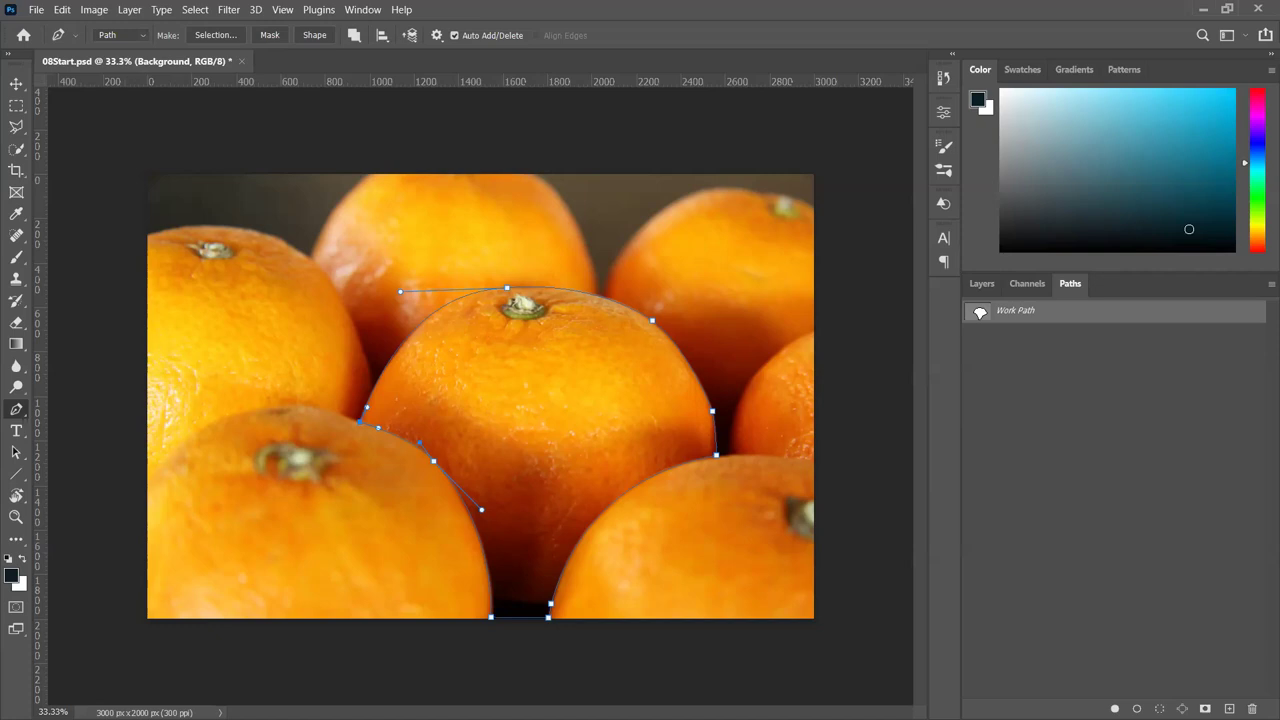
type("Le")
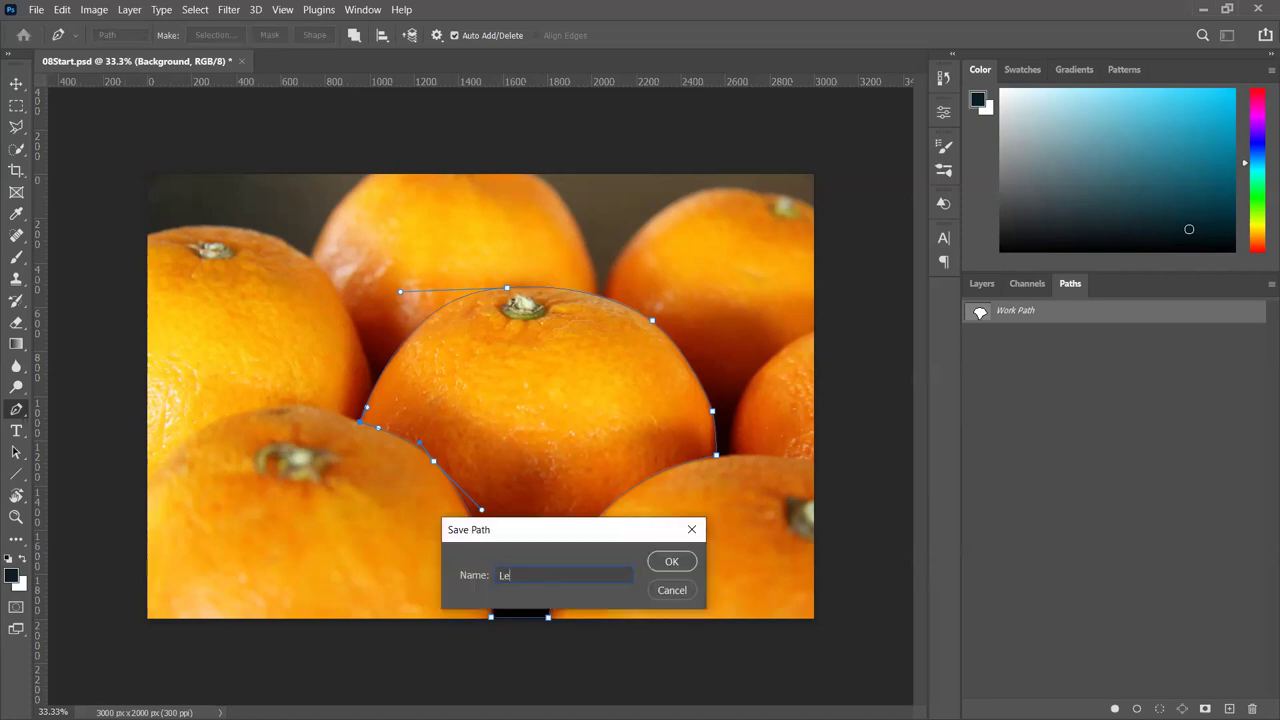
type("mon")
left_click(668, 562)
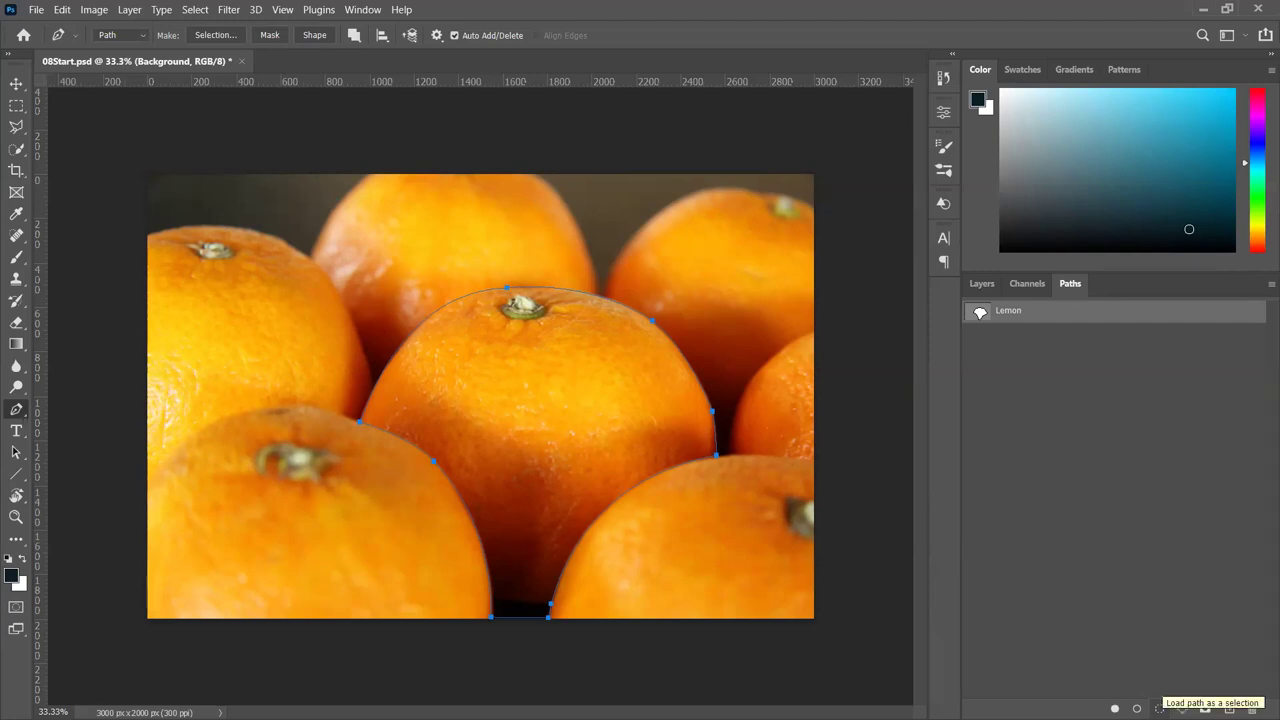
Load the Lemon path as a selection and return to the layers
left_click(1137, 708)
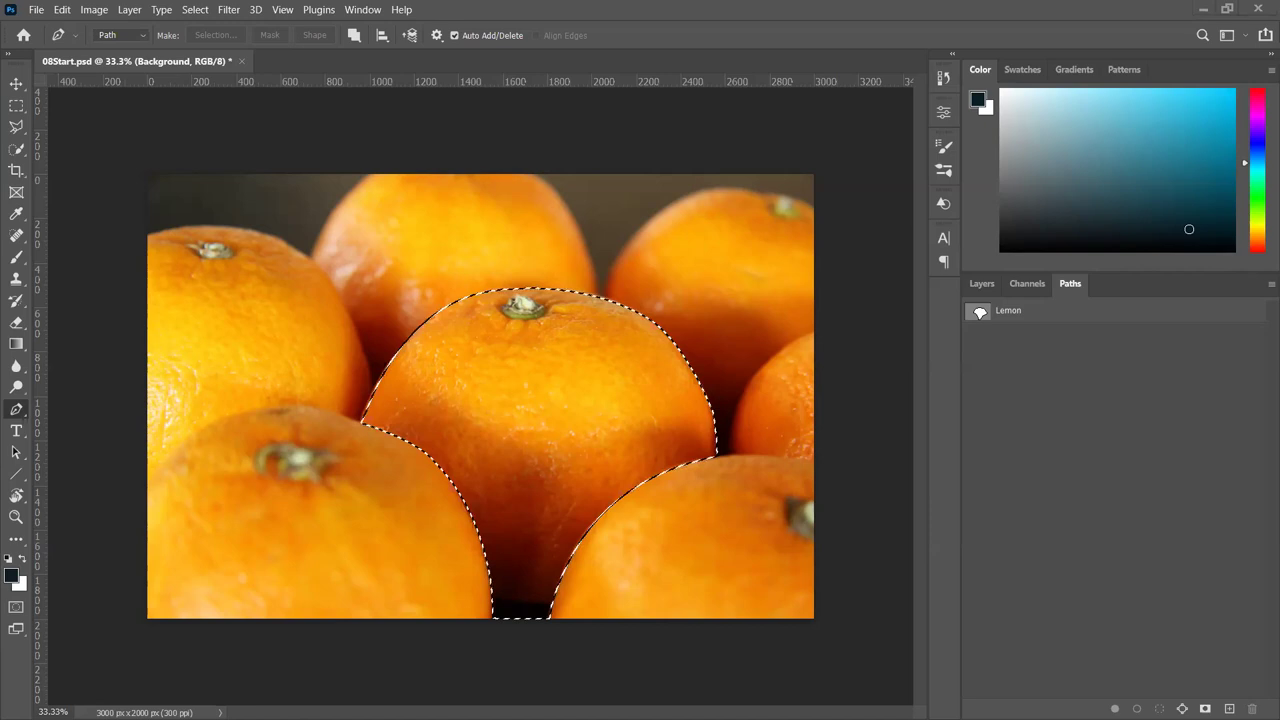
key("ctrl+d")
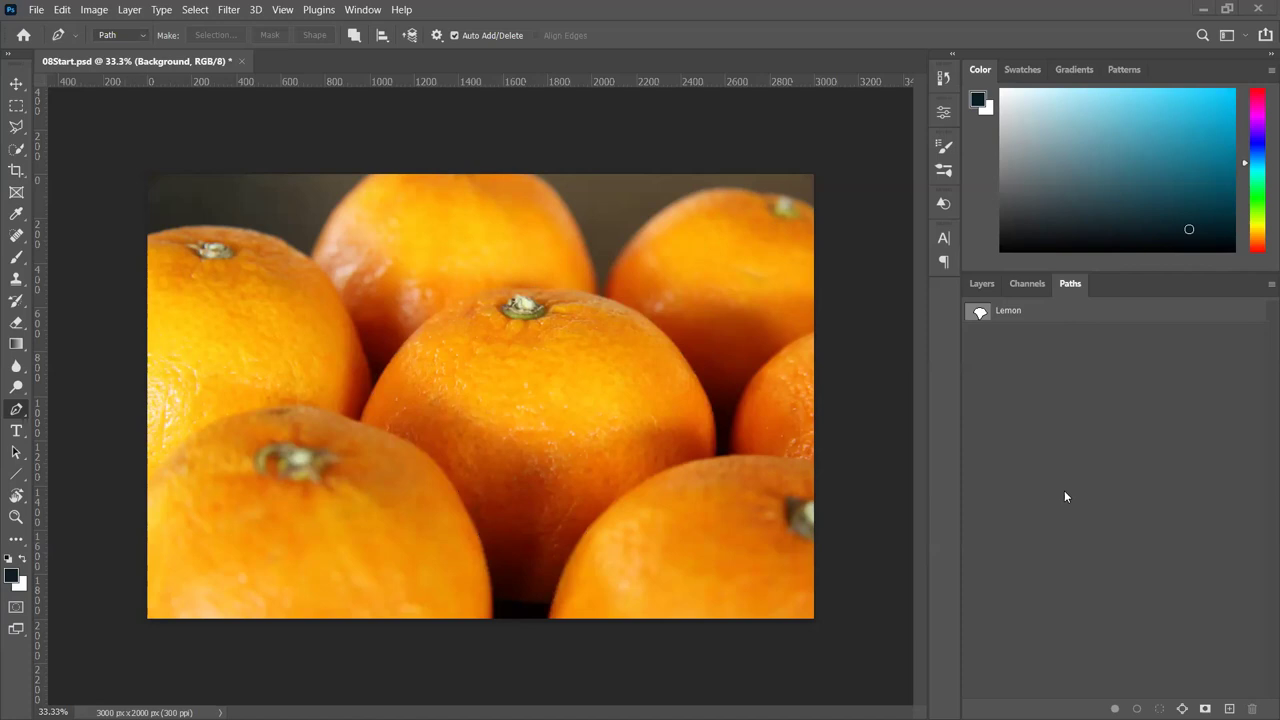
left_click(979, 311, "ctrl")
left_click(982, 284)
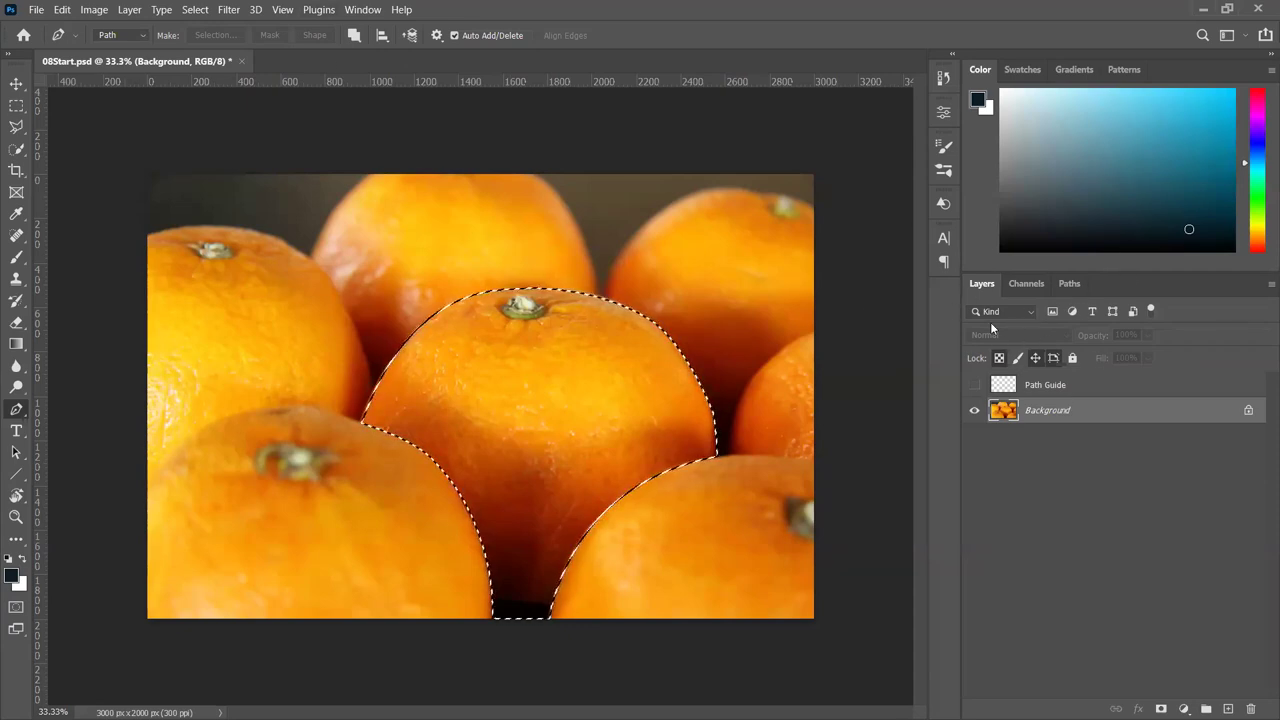
Add a Hue/Saturation adjustment layer limited to the selected orange and set its Hue to +17
left_click(1268, 285)
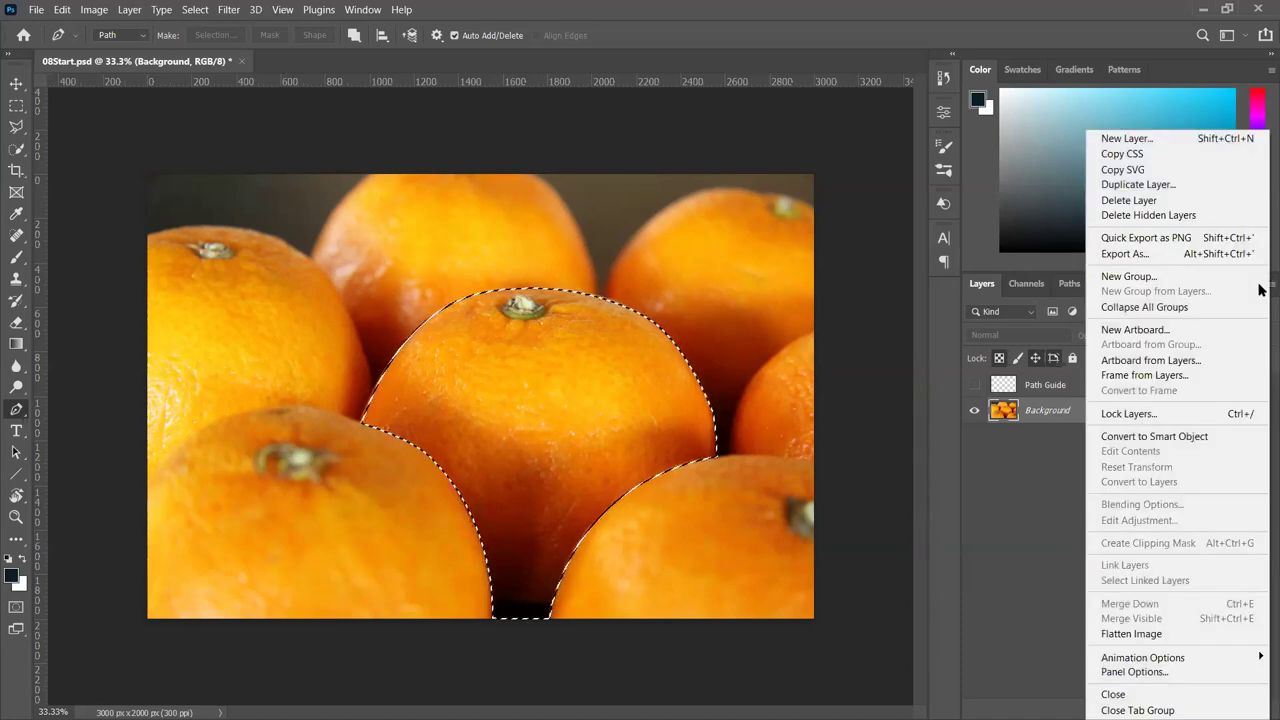
left_click(360, 12)
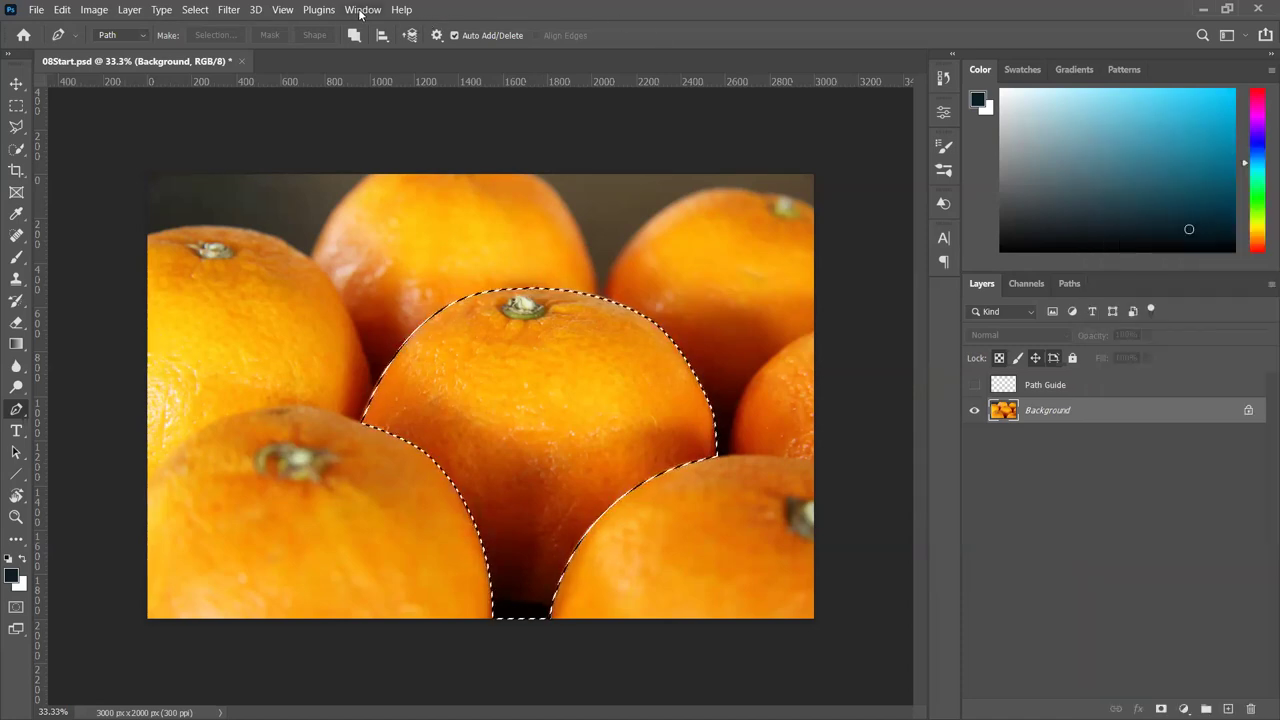
left_click(360, 12)
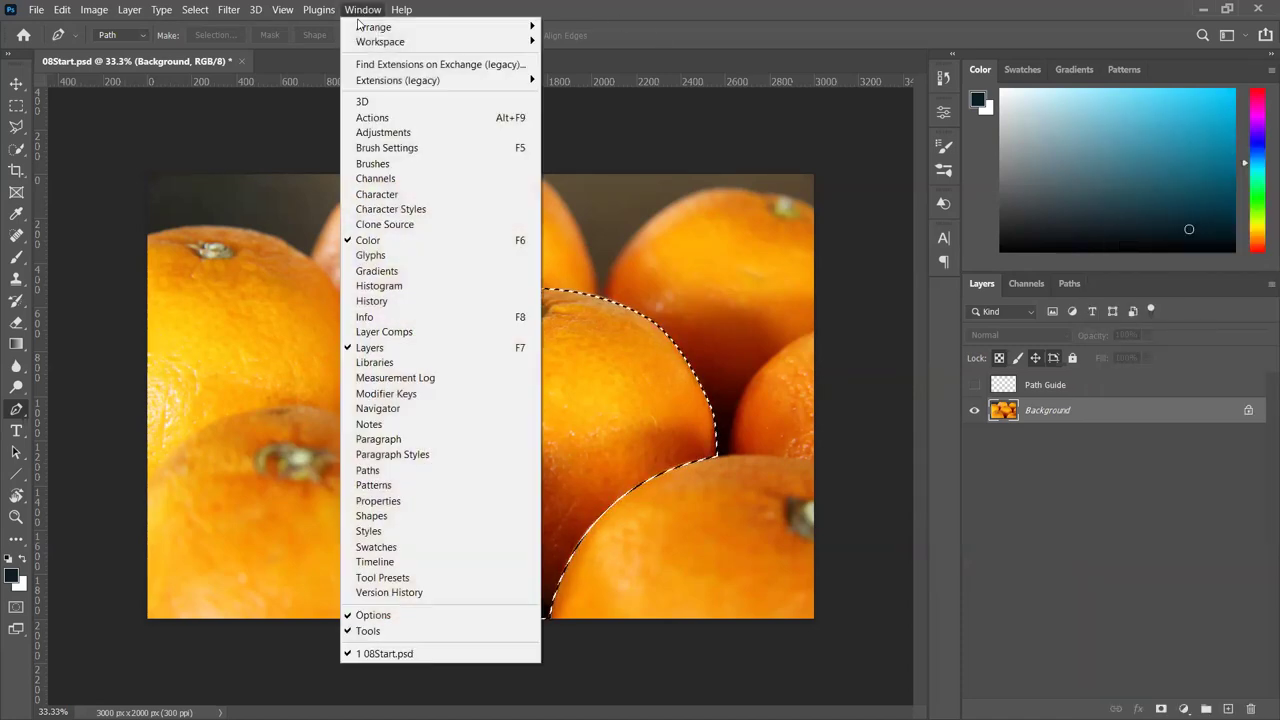
left_click(380, 132)
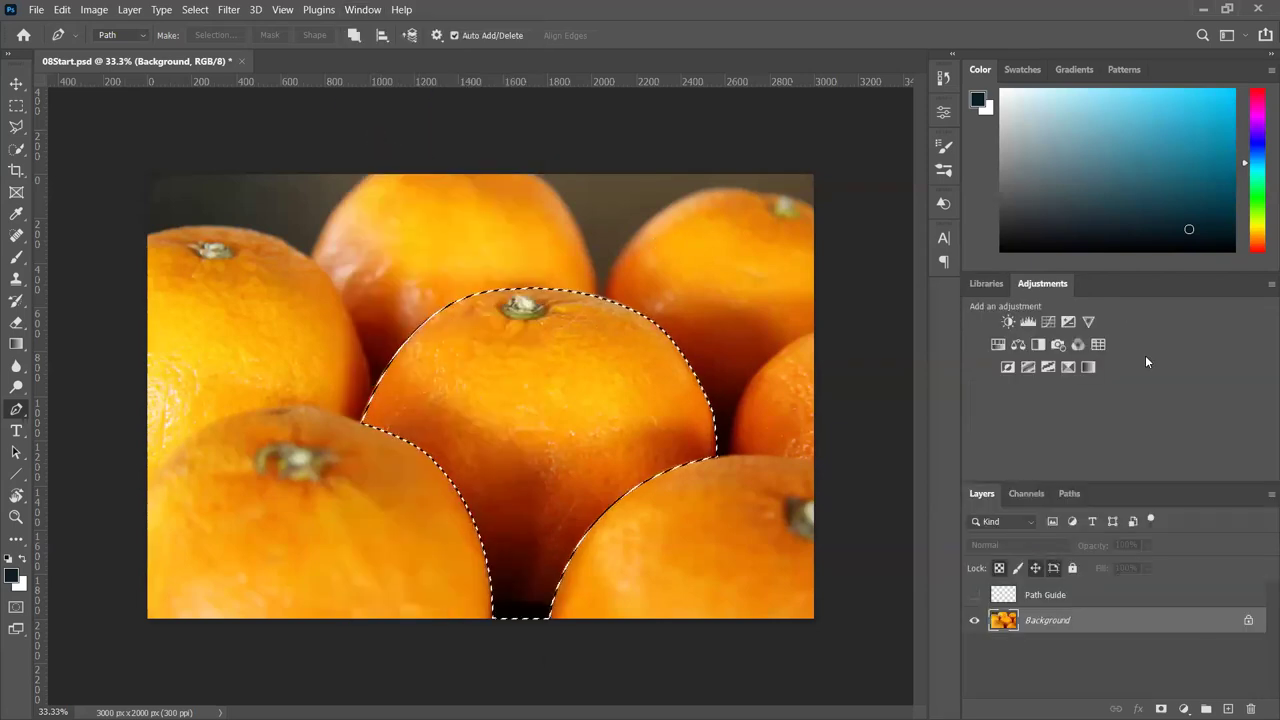
left_click(998, 345)
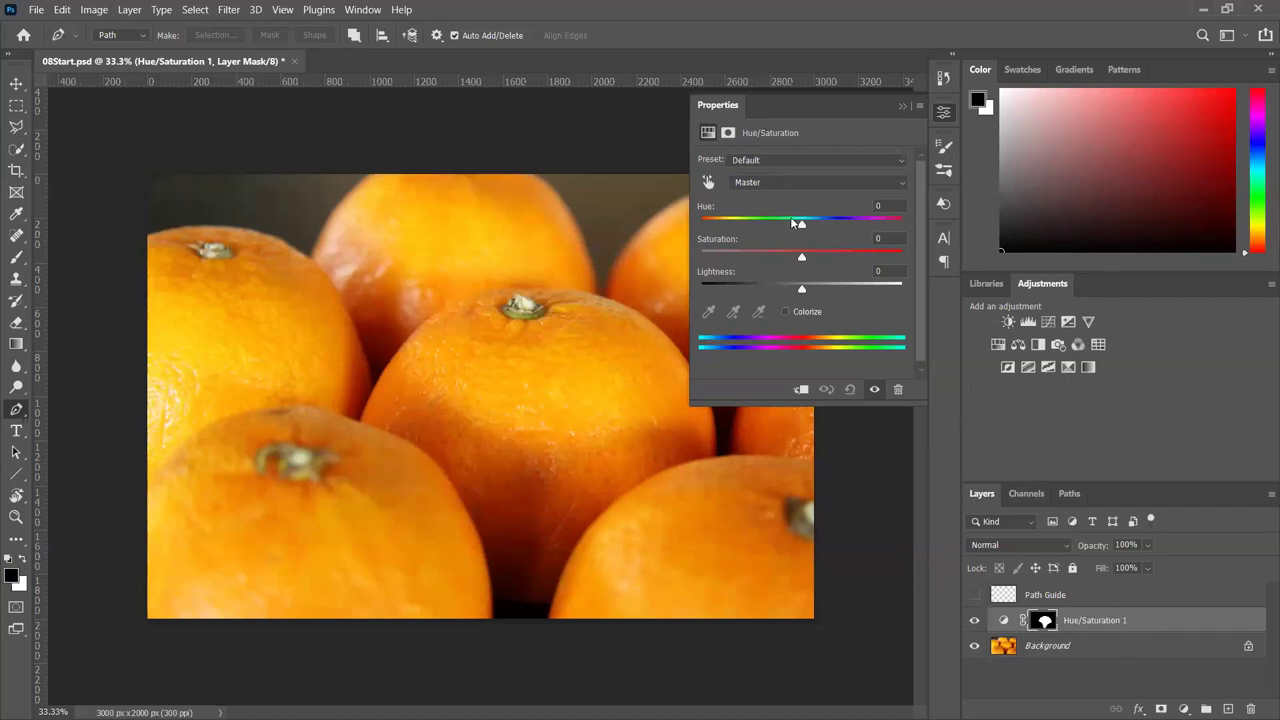
mouse_move(801, 224)
left_mouse_down()
mouse_move(702, 226)
mouse_move(818, 231)
left_mouse_up()
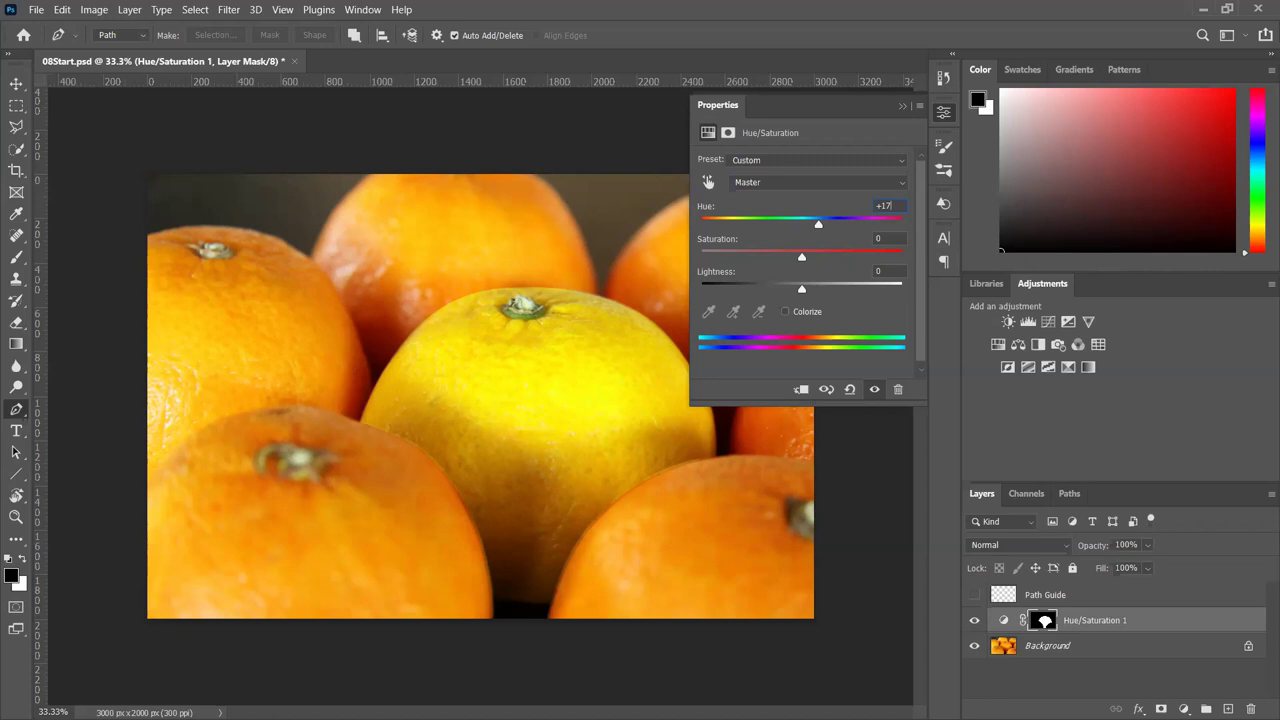
left_click(902, 104)
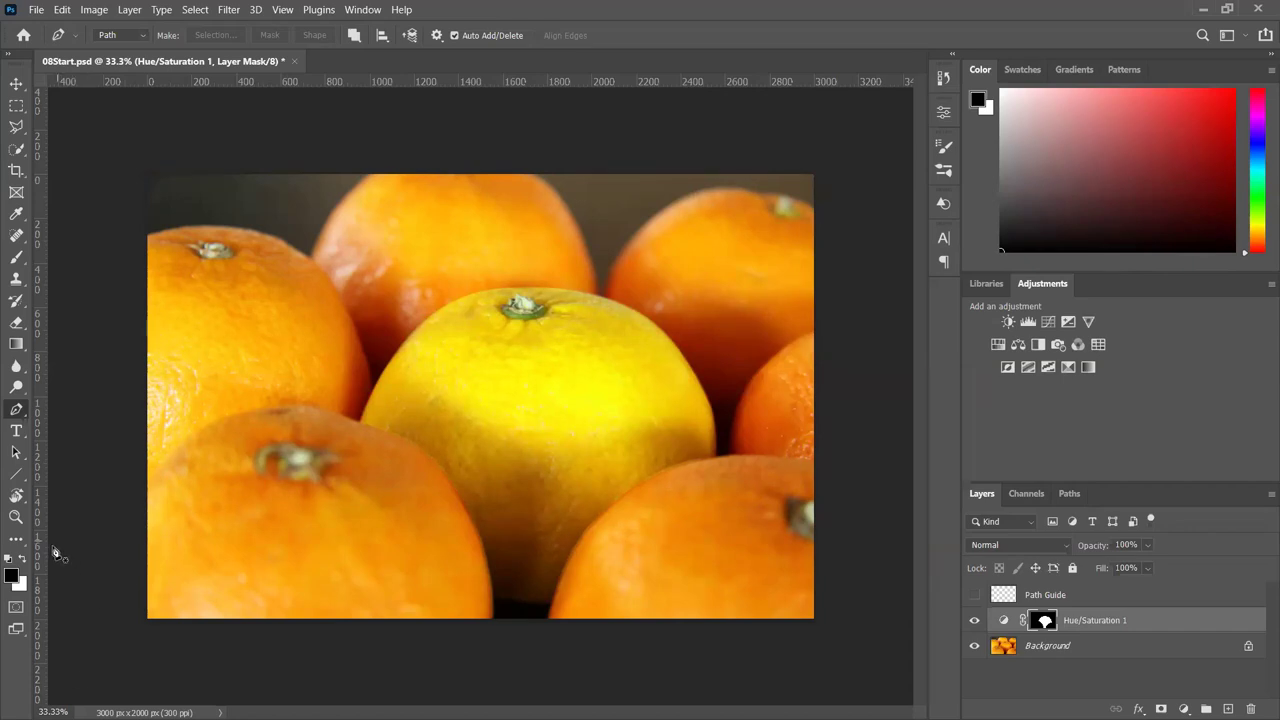
Set up horizontal type with Arial Bold at 55 pt in white
left_click_drag(24, 432, 76, 436)
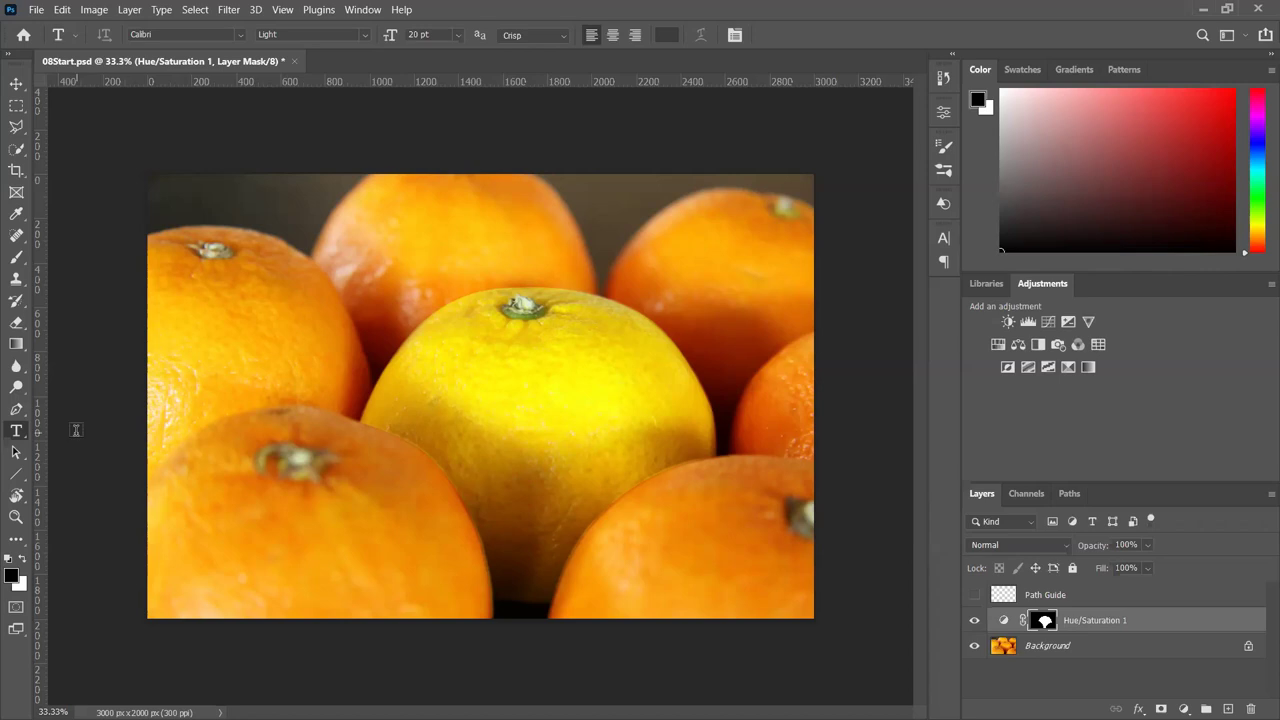
left_click(459, 35)
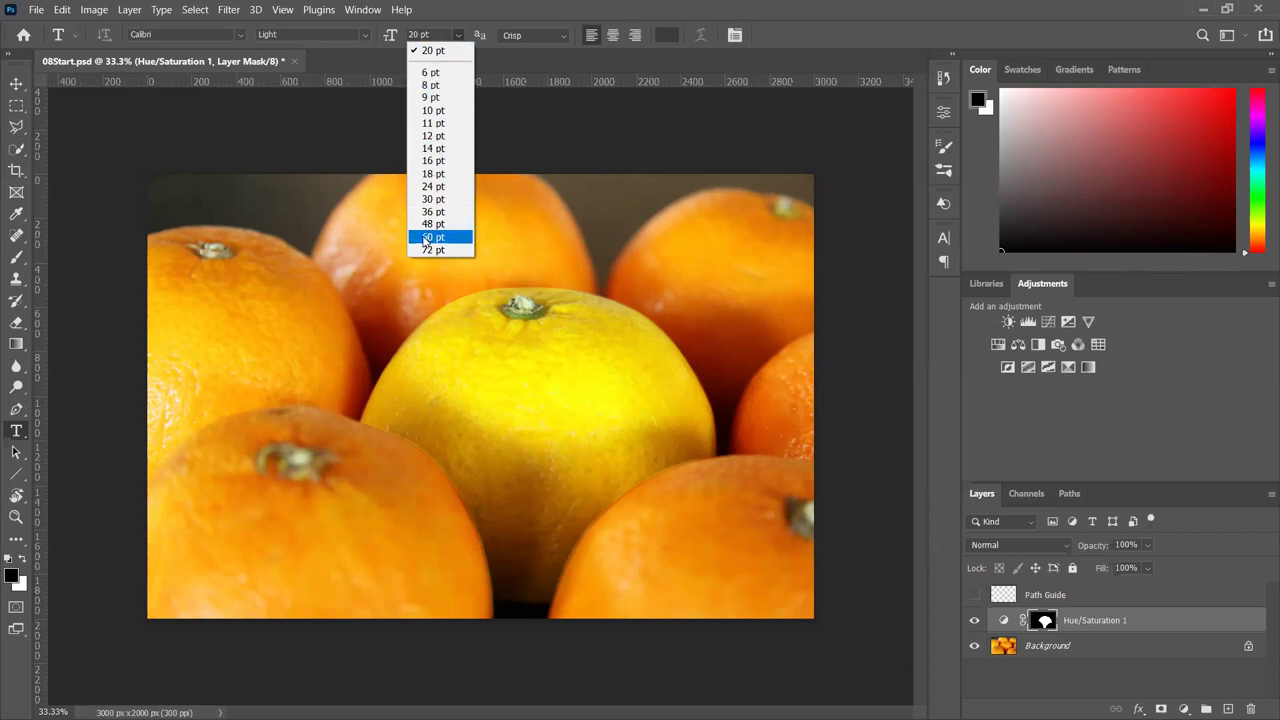
left_click(427, 35)
left_click(424, 35)
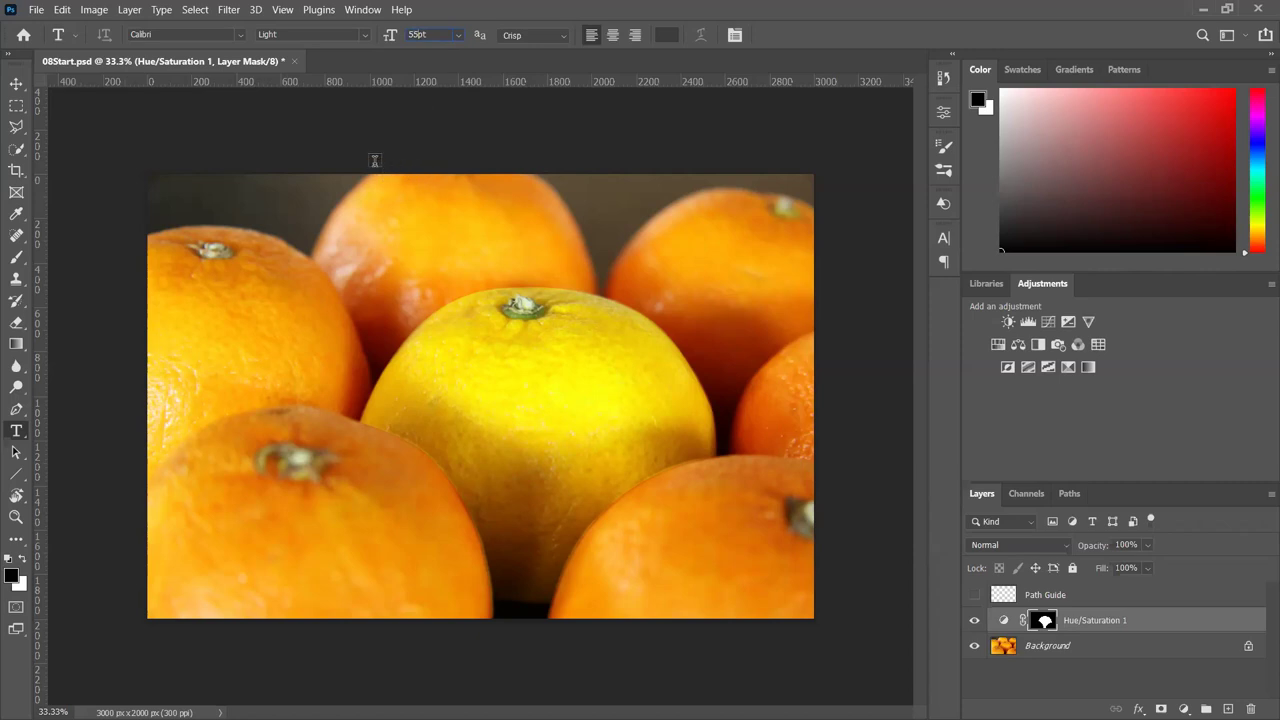
left_click(242, 36)
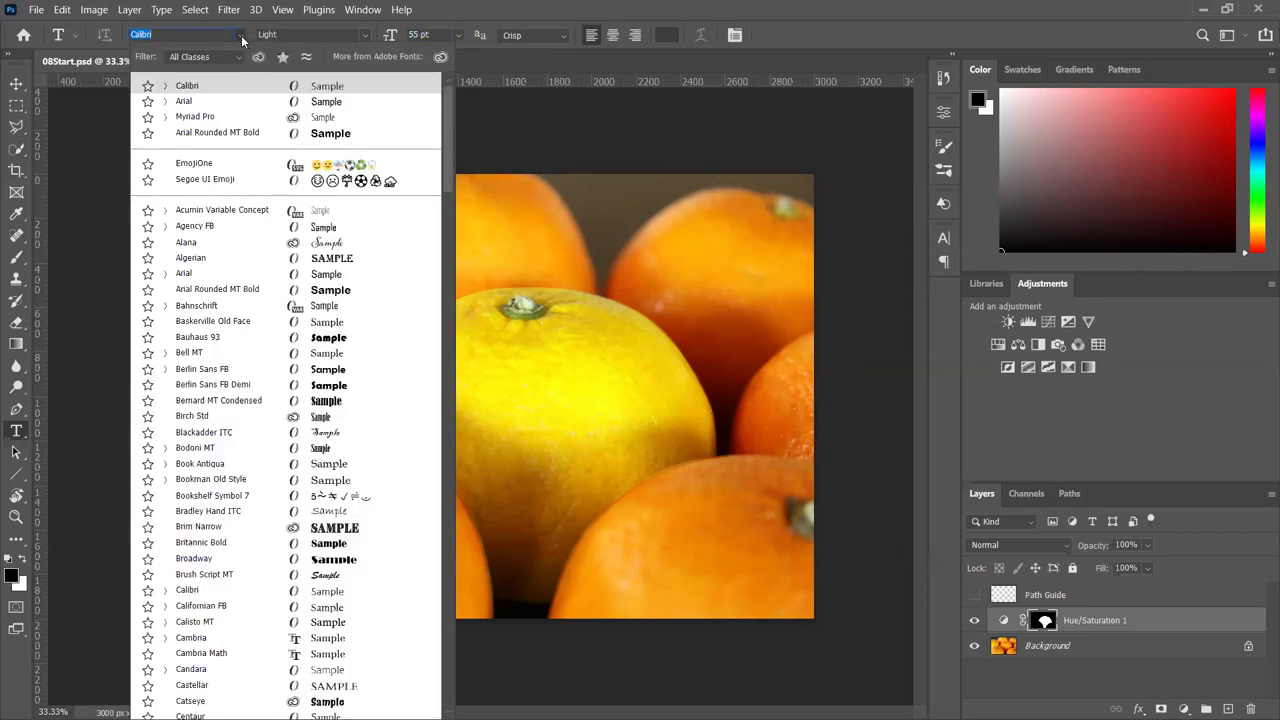
left_click(190, 104)
left_click(290, 35)
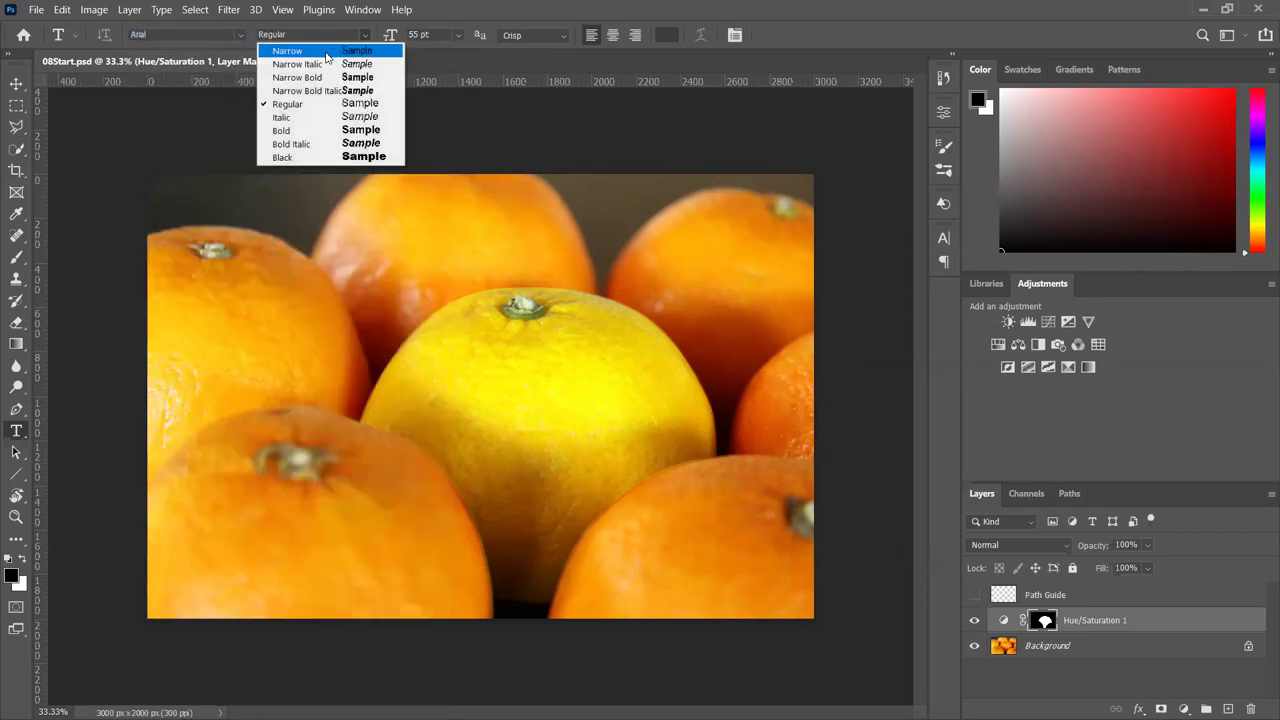
left_click(283, 133)
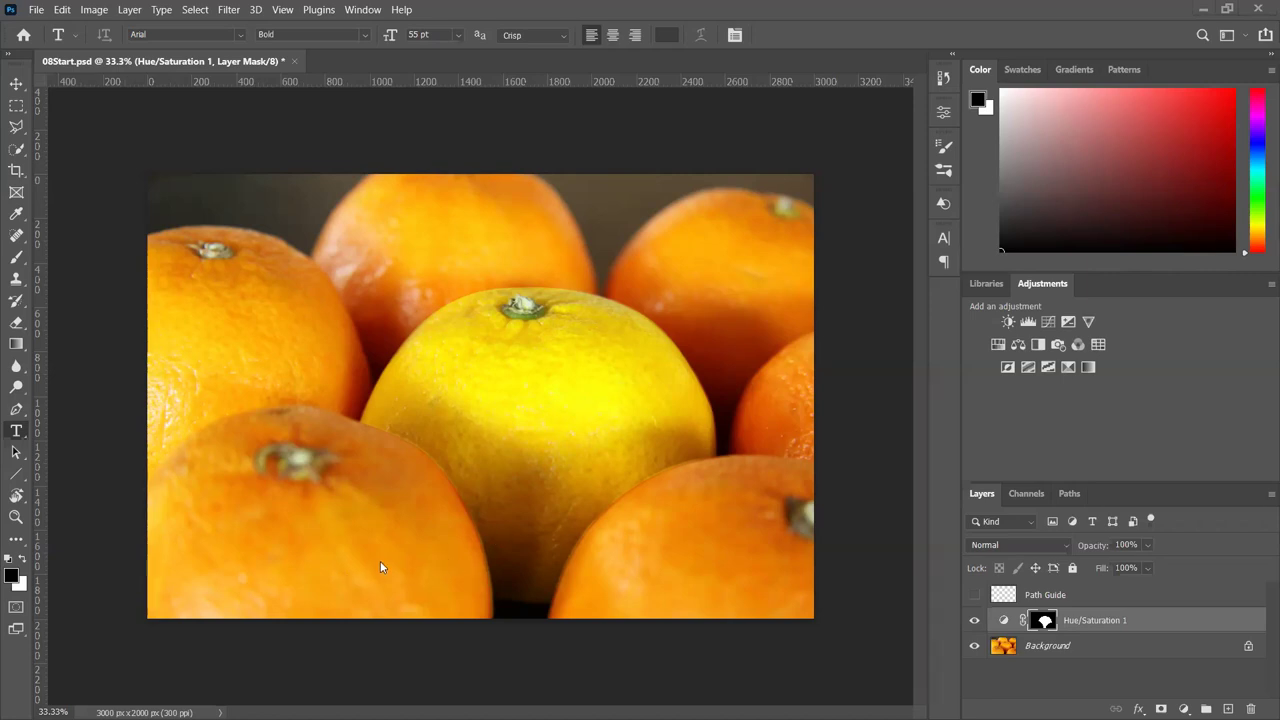
left_click(22, 562)
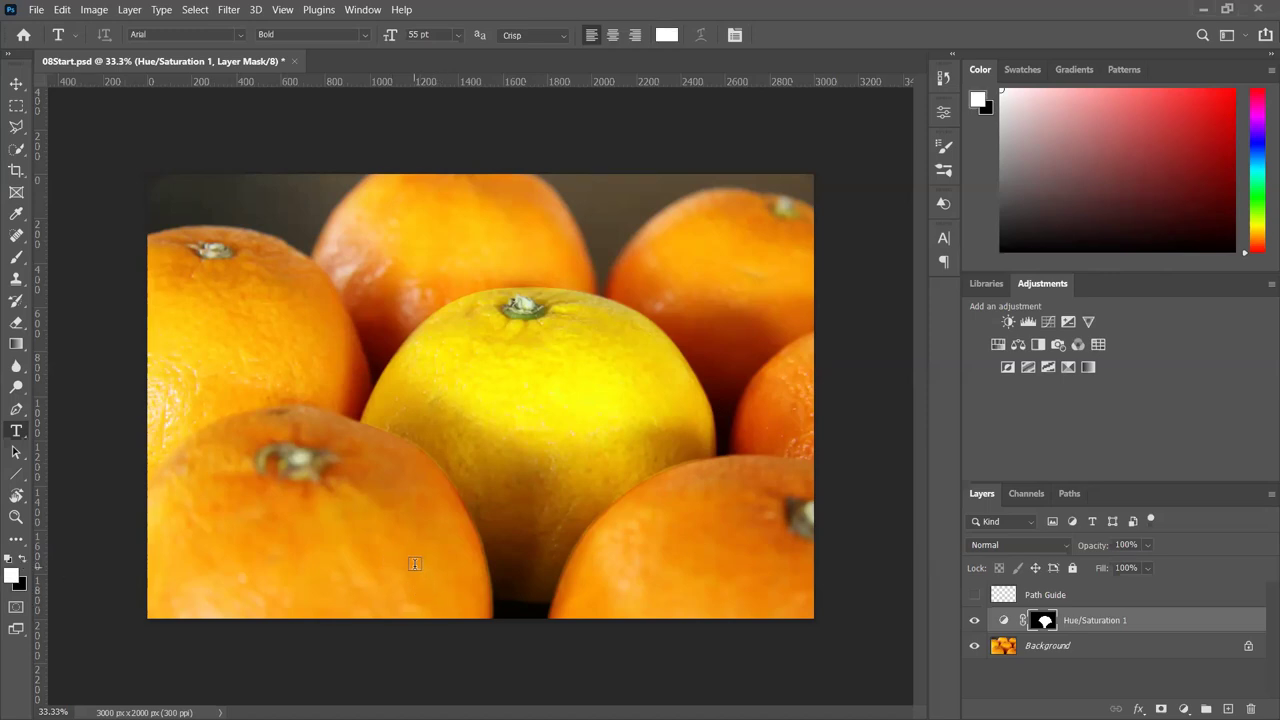
Add the text "Citrus Lane Farms" over the image and move it fully inside the lower-right corner of the photo
left_click(415, 564)
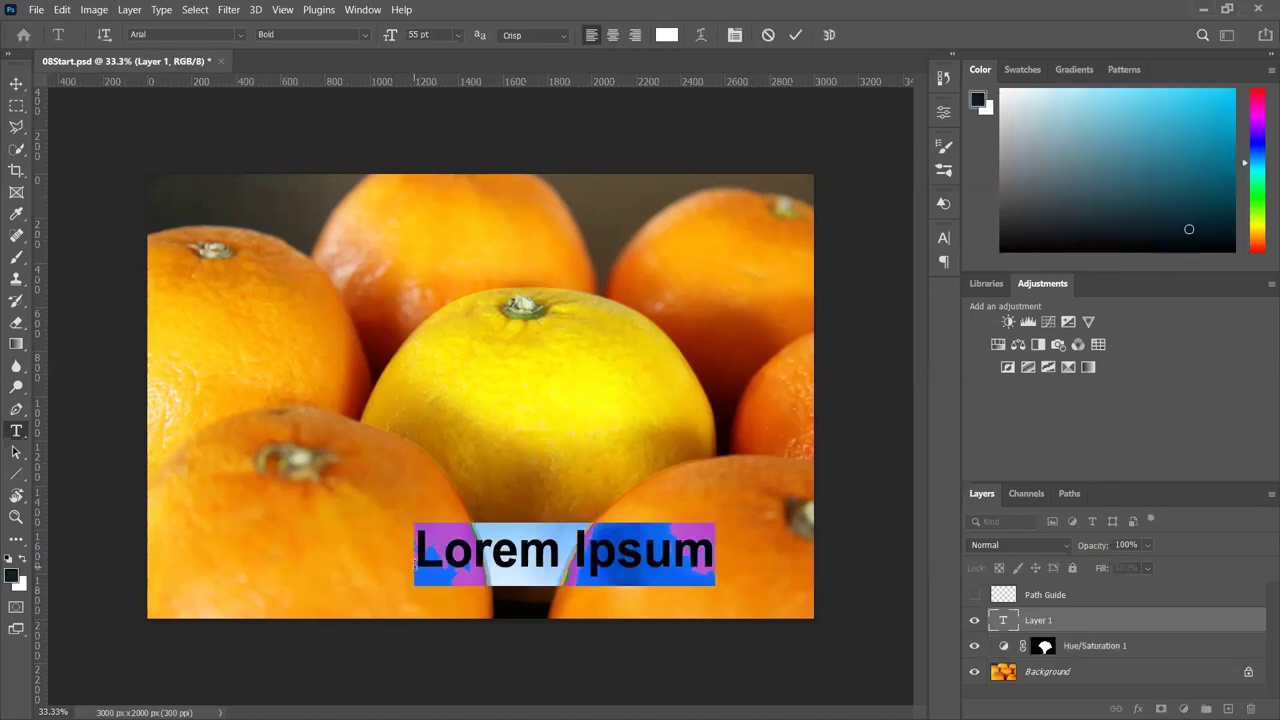
type("Citrus")
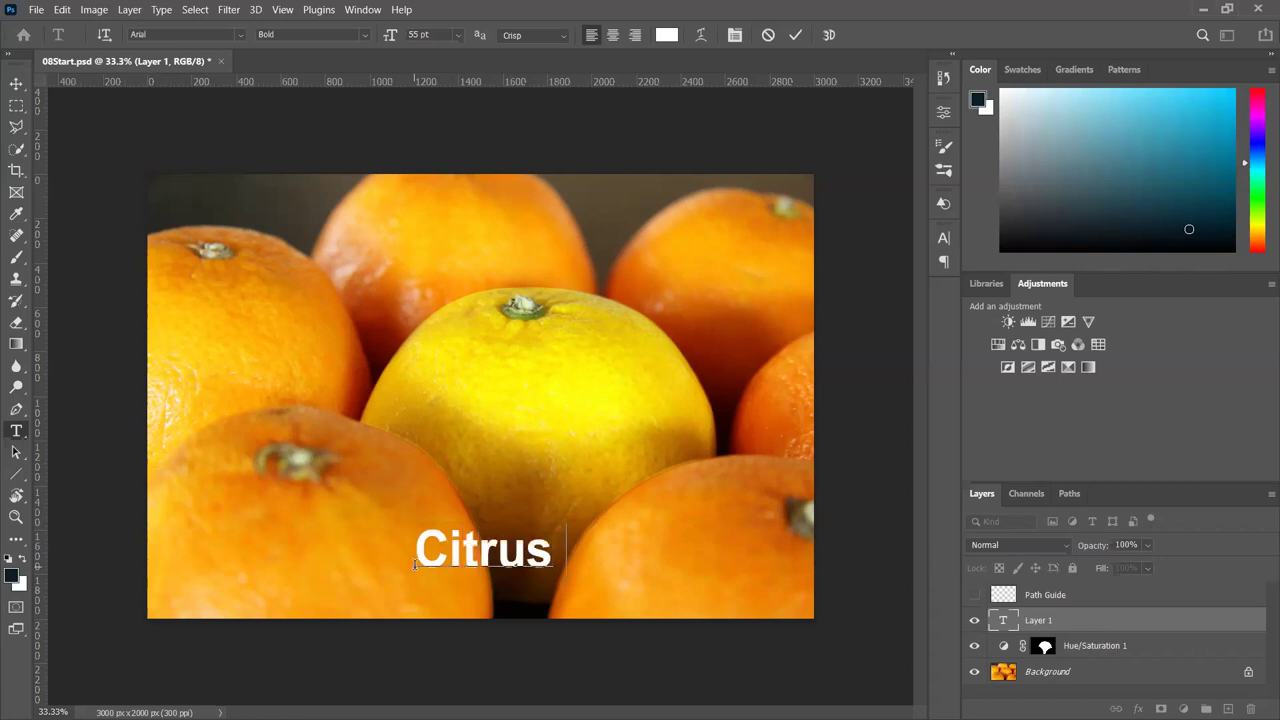
type(" Lane Farms")
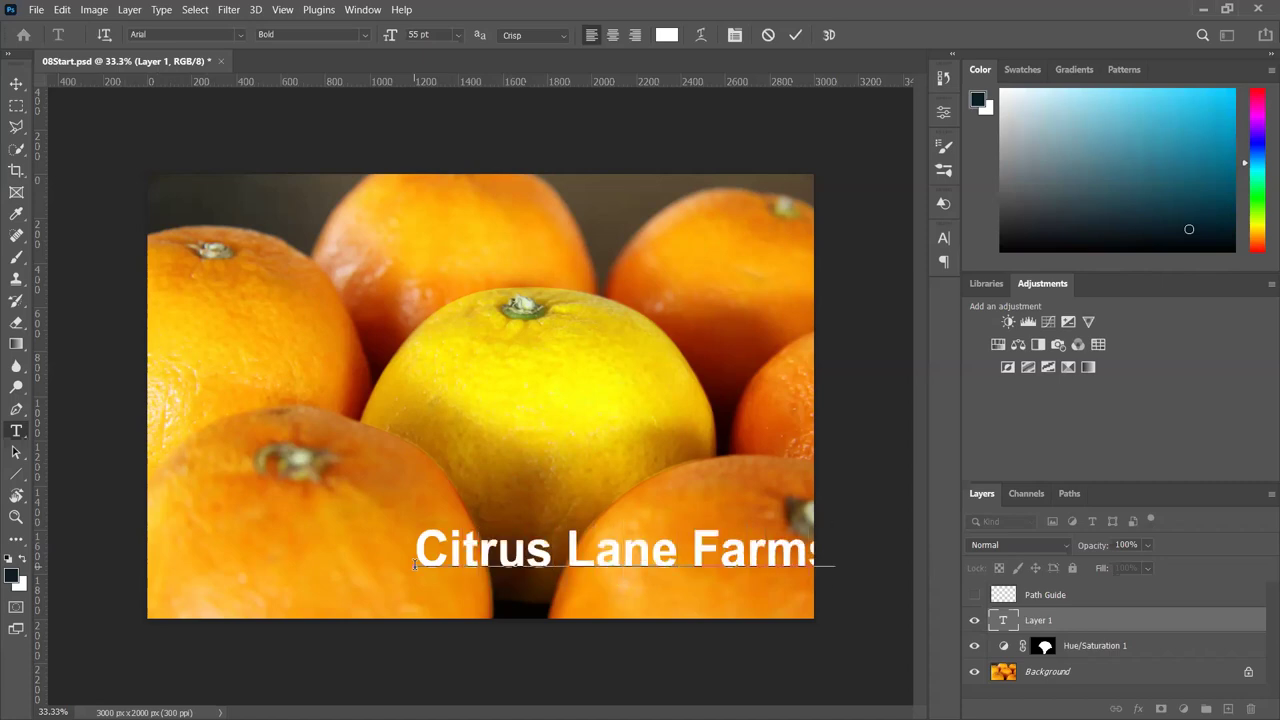
left_click(16, 86)
left_click_drag(478, 550, 425, 567)
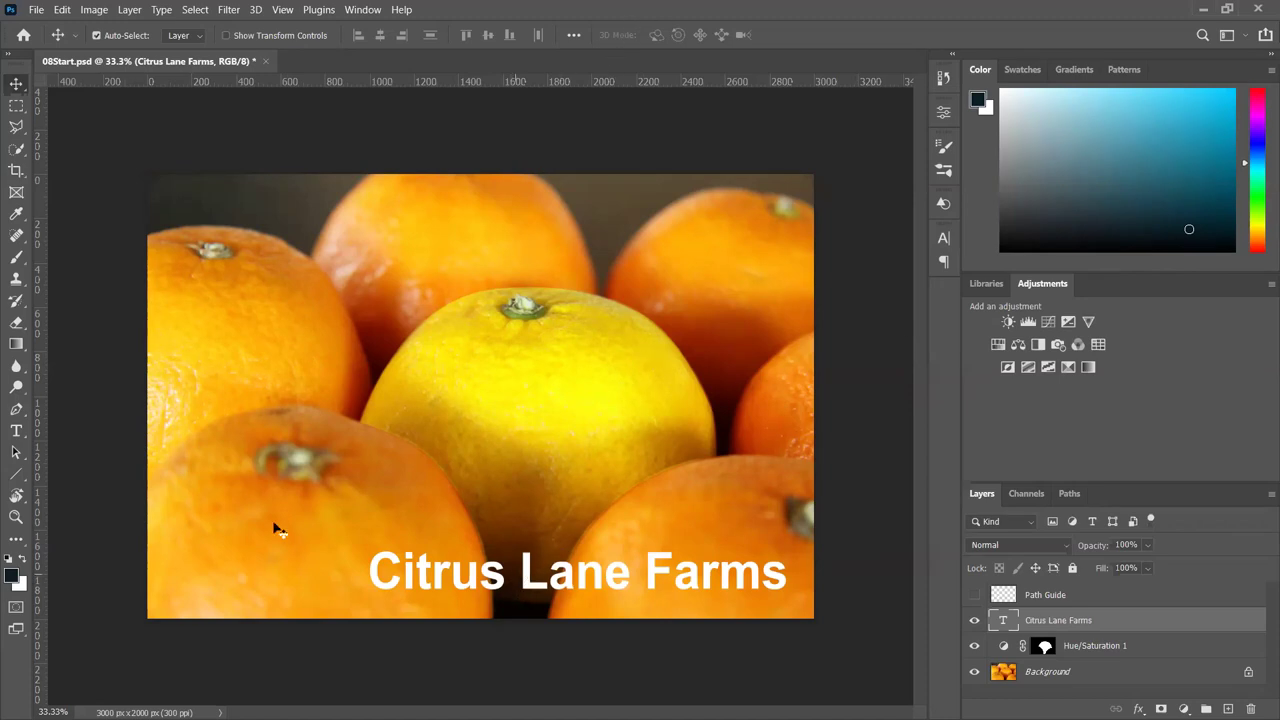
Select the Citrus Lane Farms title text and set its character tracking to -25
left_click(16, 431)
left_click(735, 36)
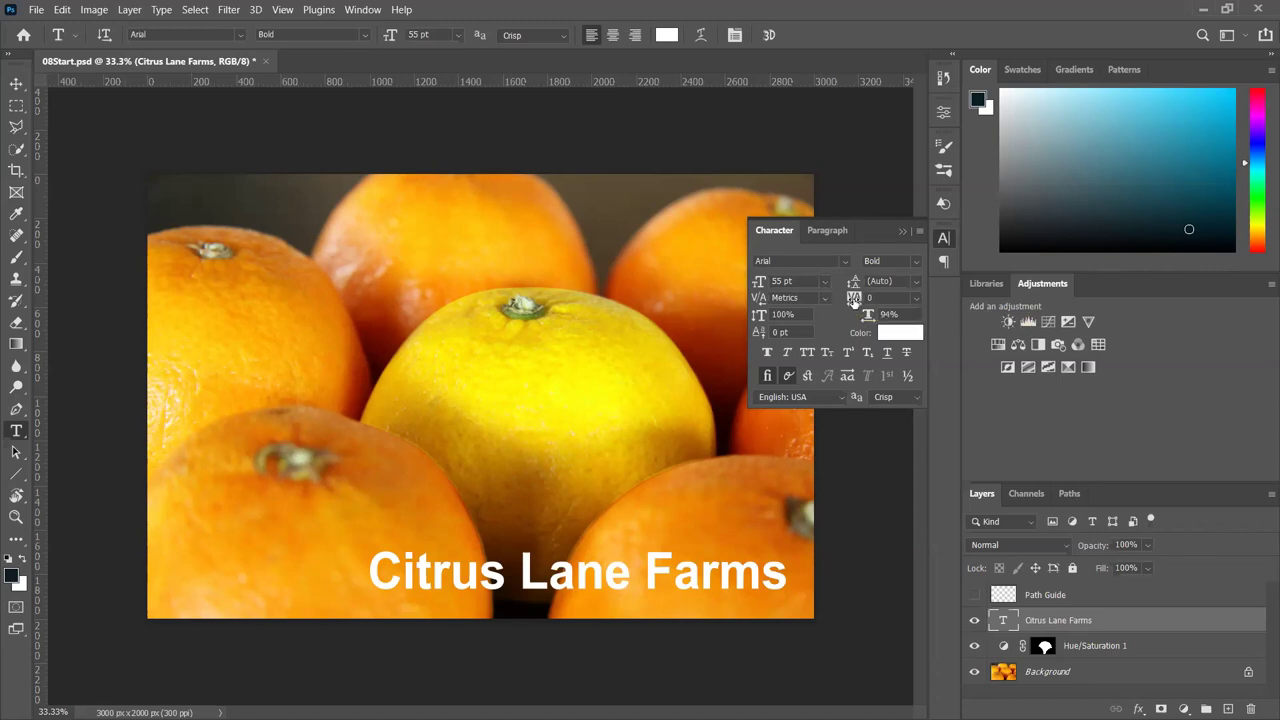
left_click_drag(853, 300, 853, 298)
left_click(904, 297)
left_click(888, 295)
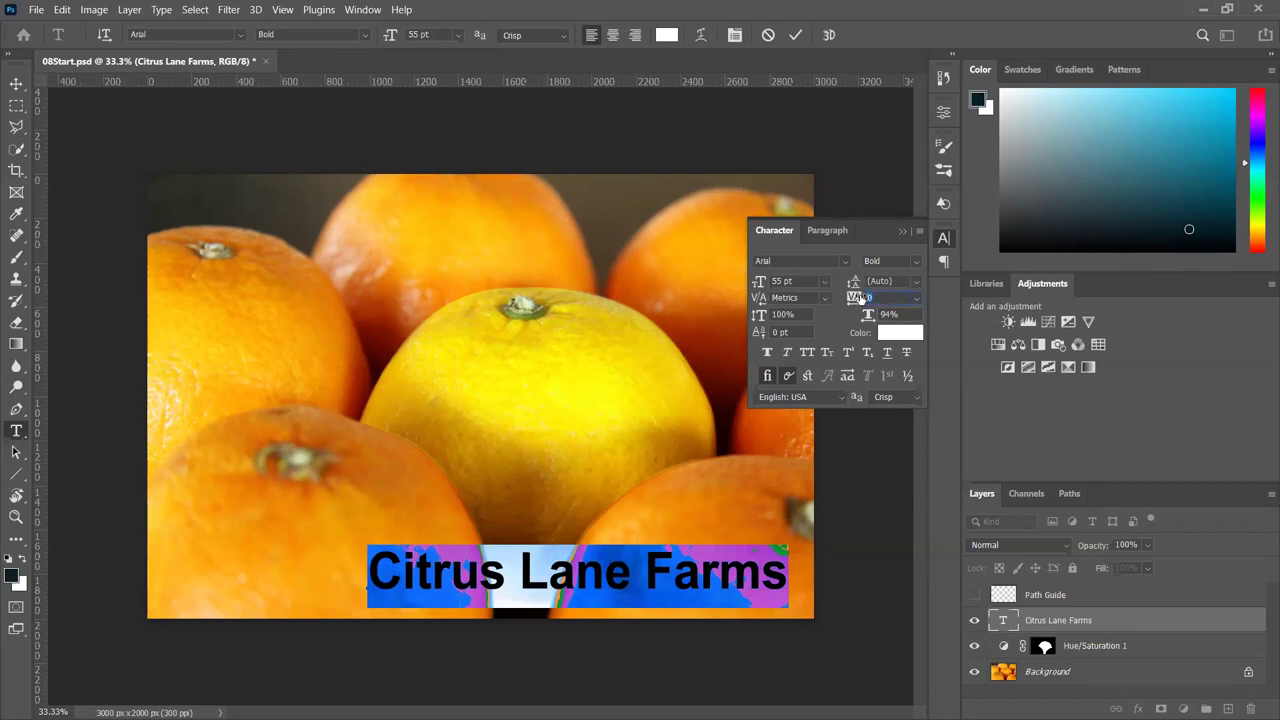
type("-25")
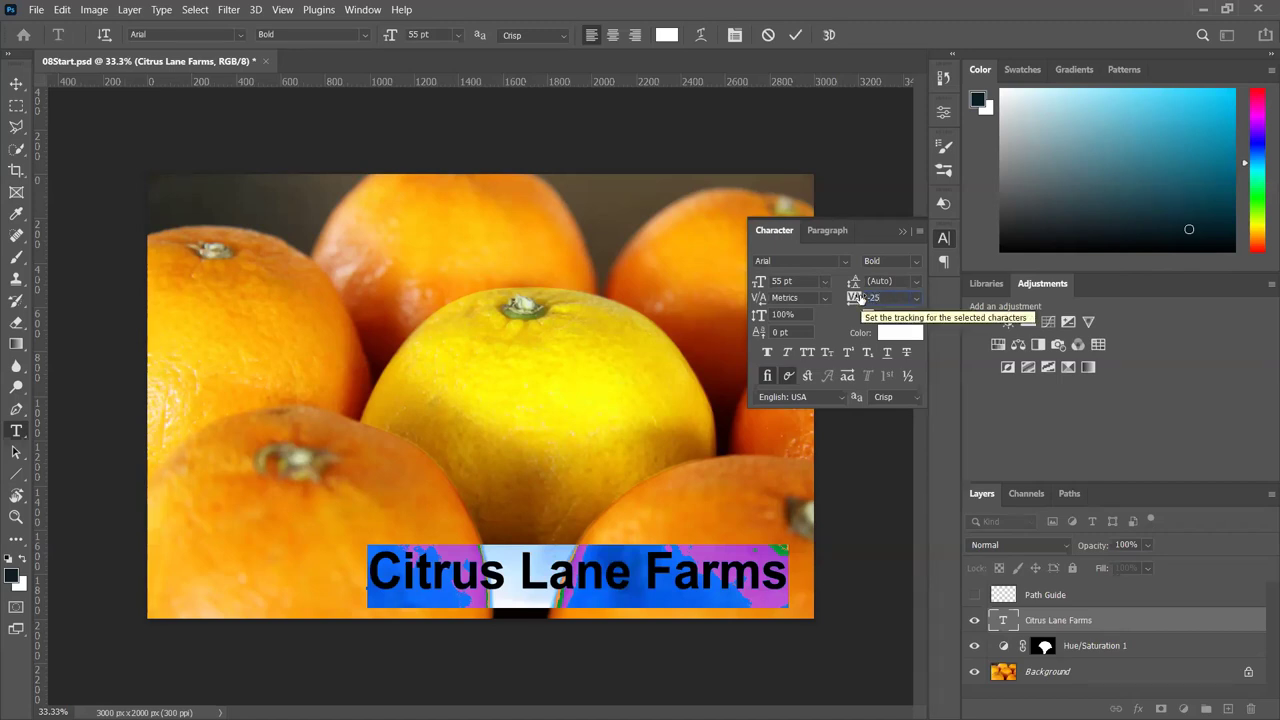
key("Tab")
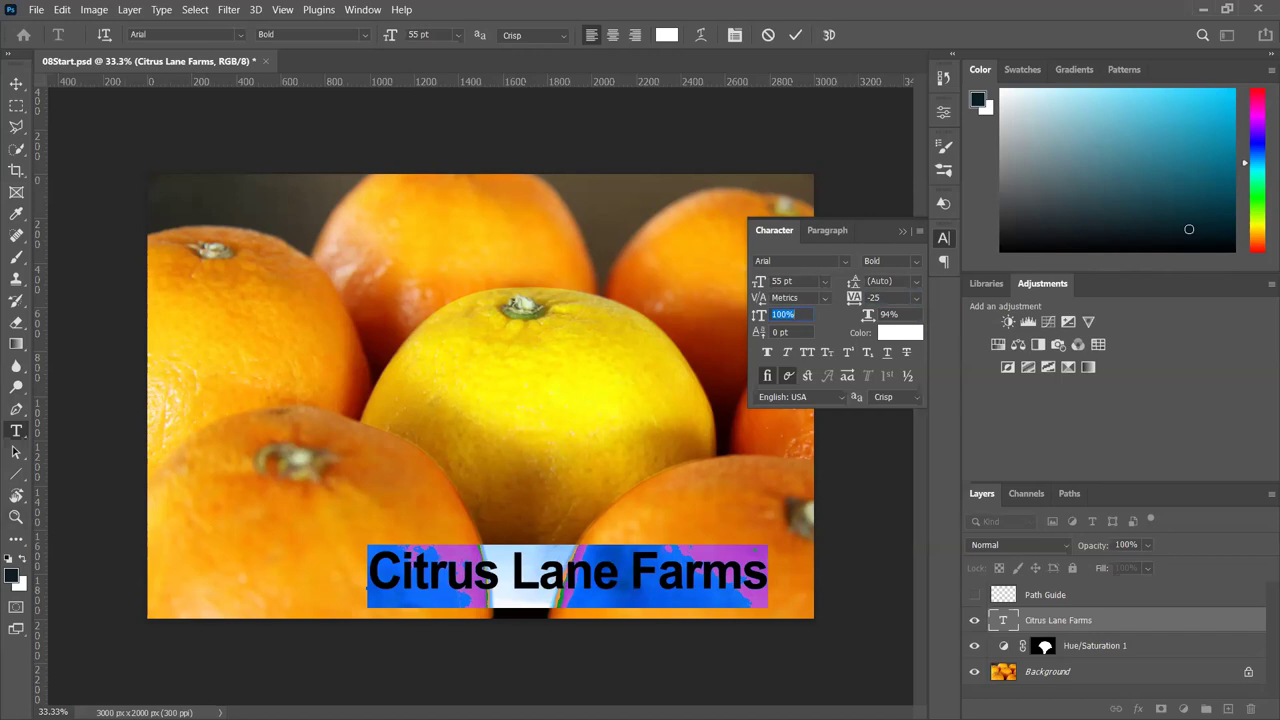
key("Return")
Switch the title text to All Caps and commit the type edit
left_click(809, 352)
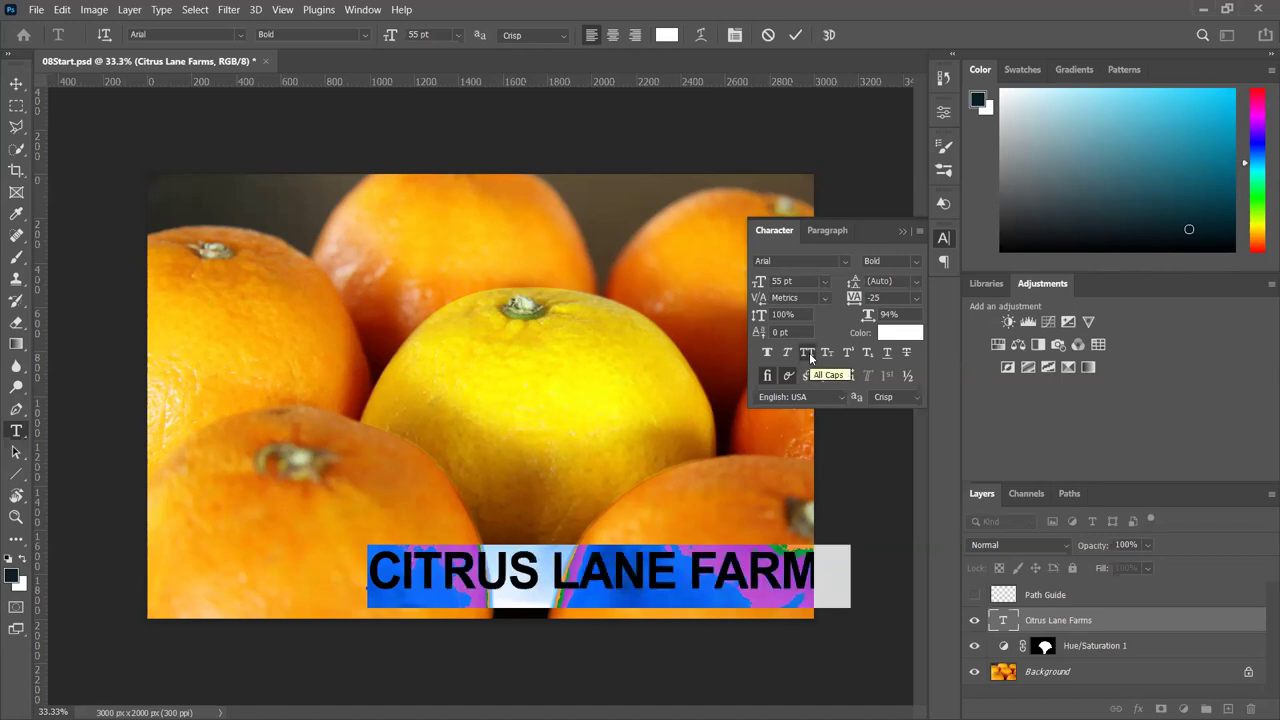
left_click(902, 231)
left_click(795, 35)
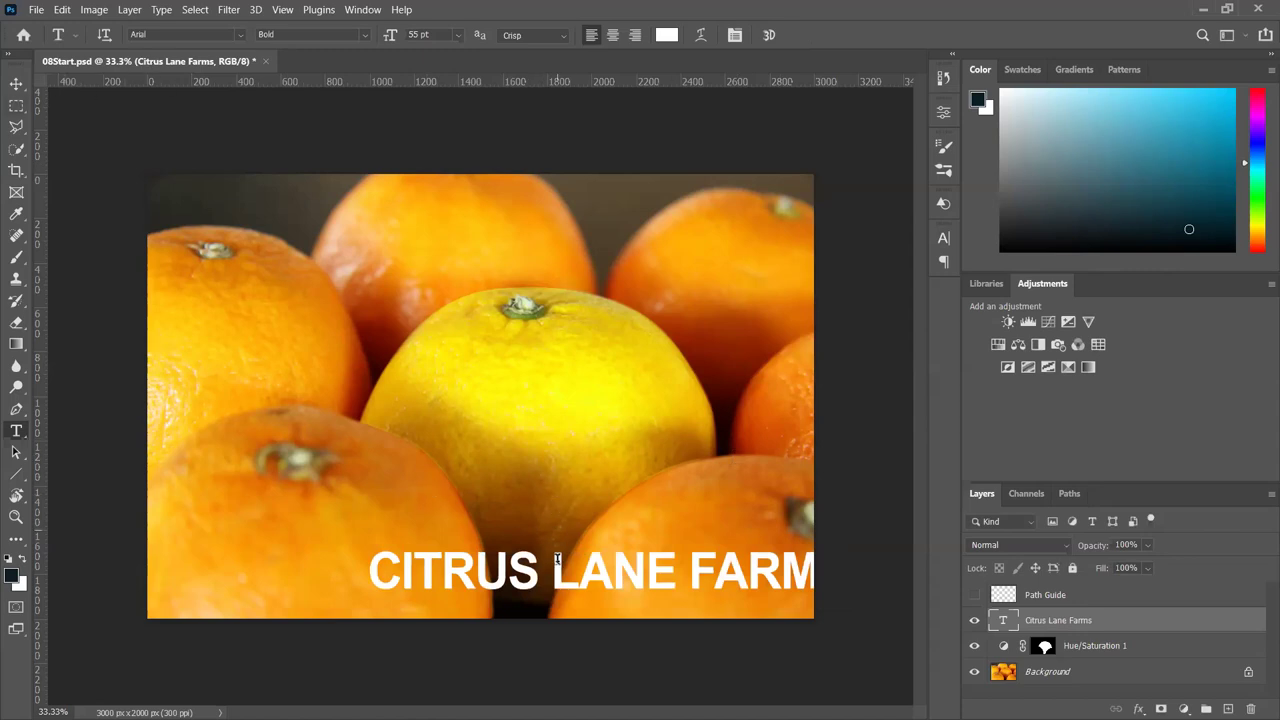
Move the capitalised title so it fits fully inside the photo's lower-right corner with even margins
left_click(16, 83)
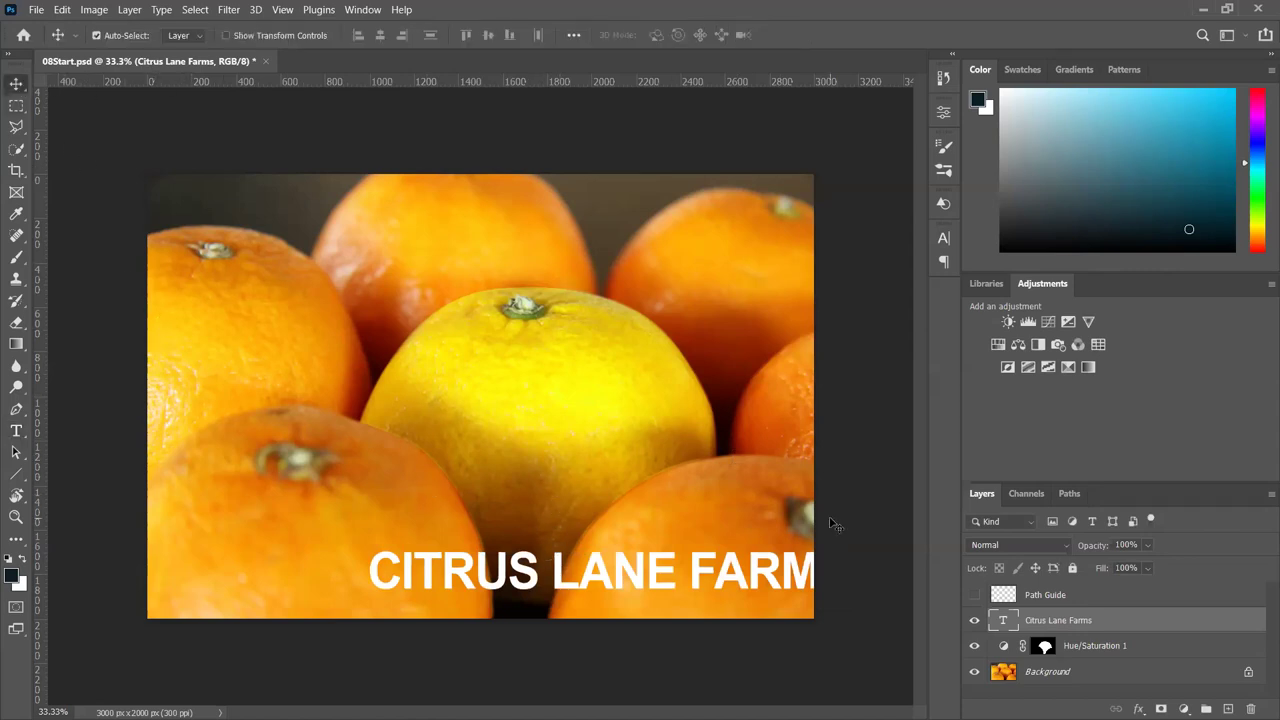
left_click_drag(570, 590, 507, 594)
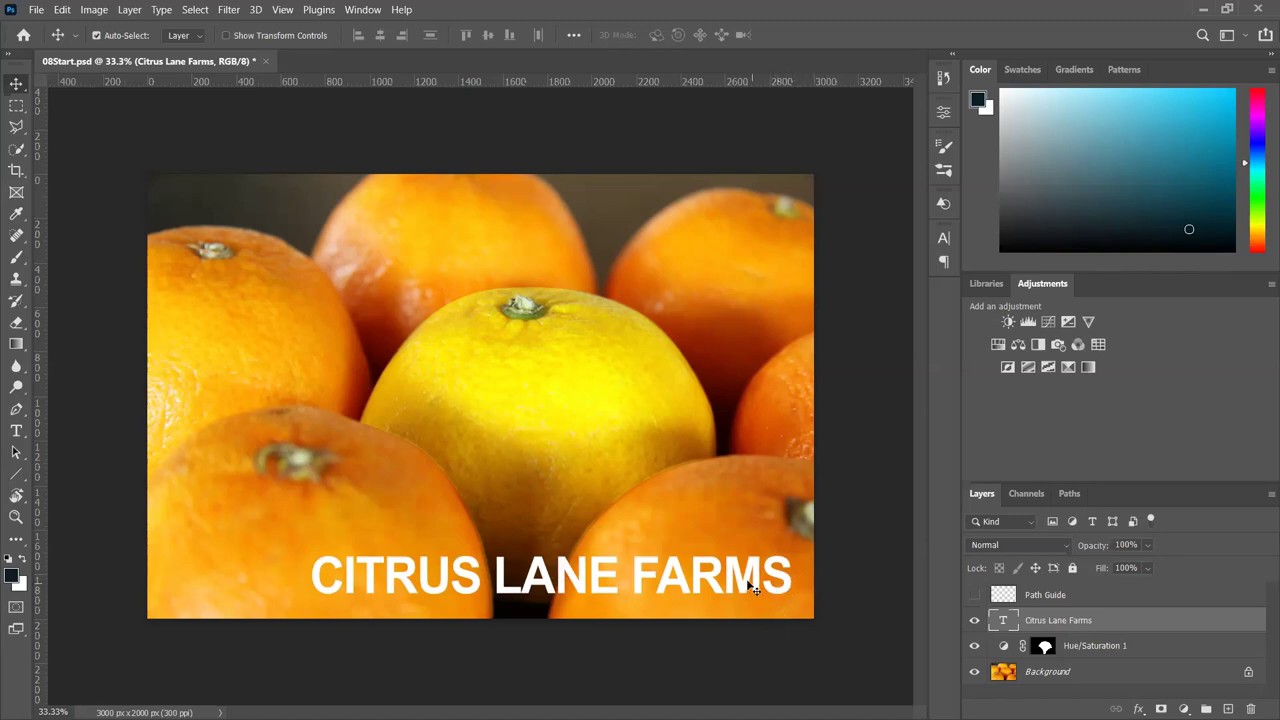
mouse_move(743, 579)
left_mouse_down()
mouse_move(750, 594)
mouse_move(748, 572)
mouse_move(735, 572)
left_mouse_up()
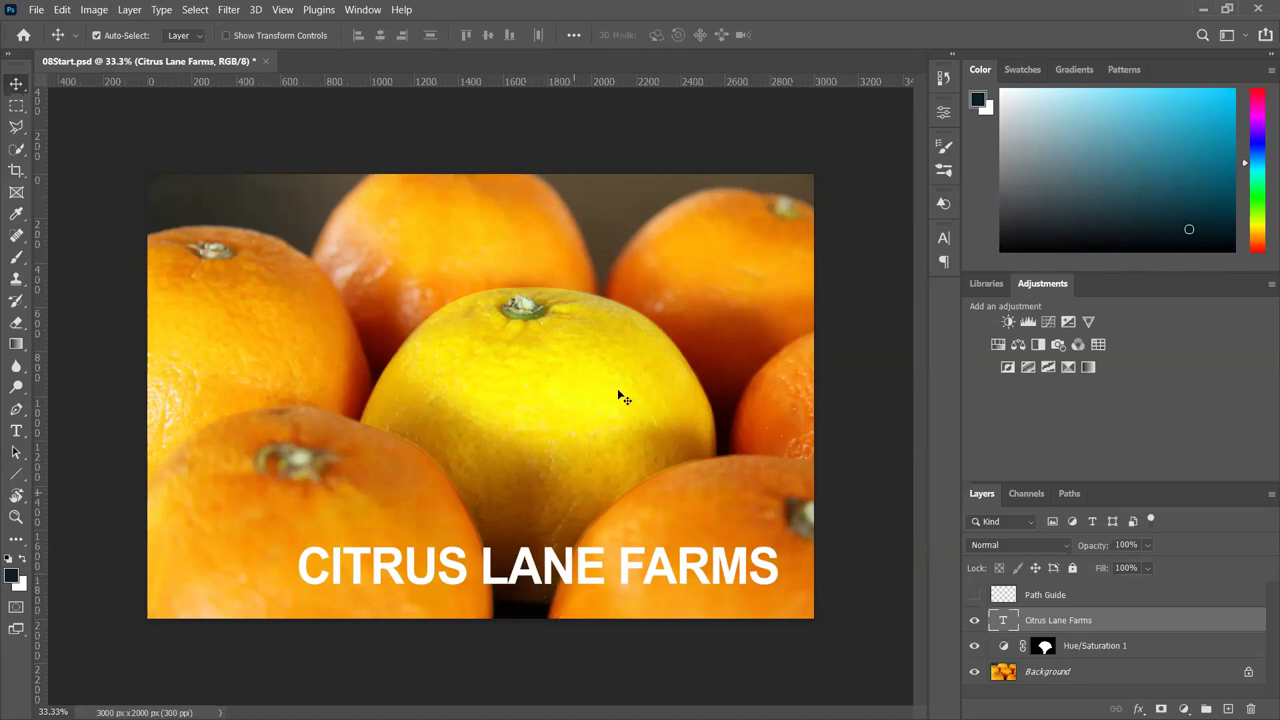
Place a preset from the Flowers shape group beside the start of the title, about 510 by 490 px
left_click(360, 10)
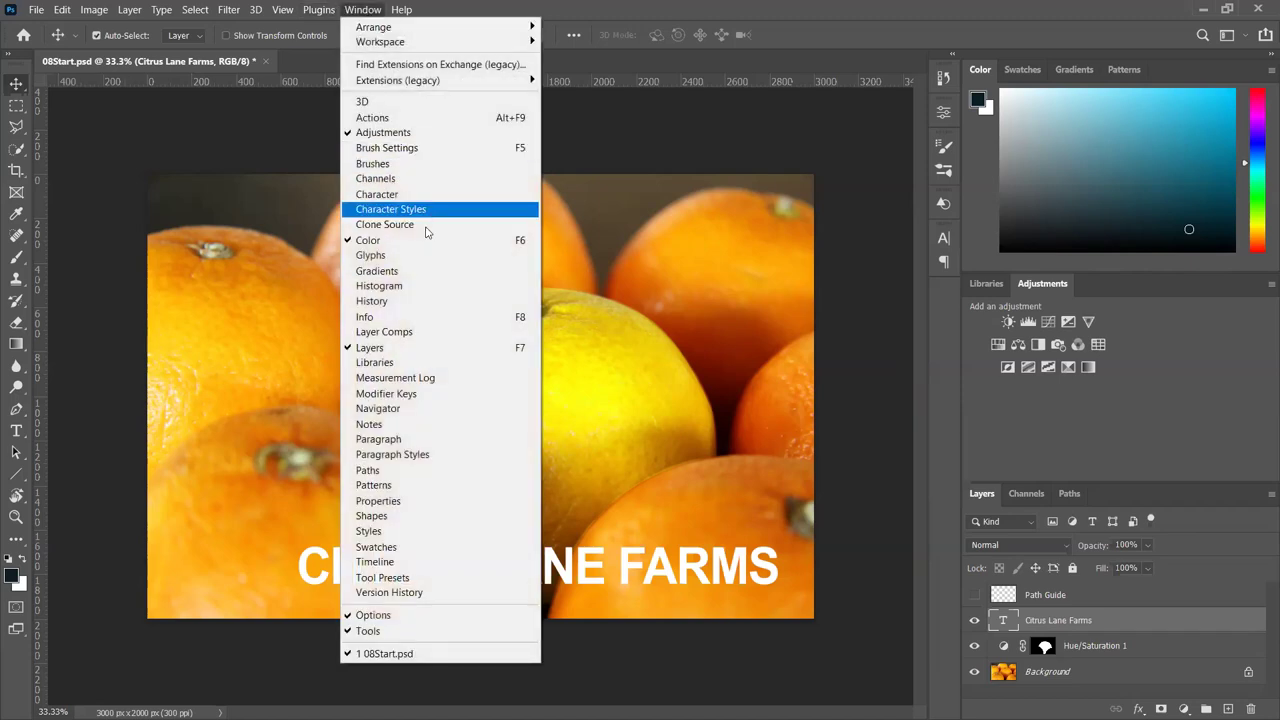
left_click(378, 516)
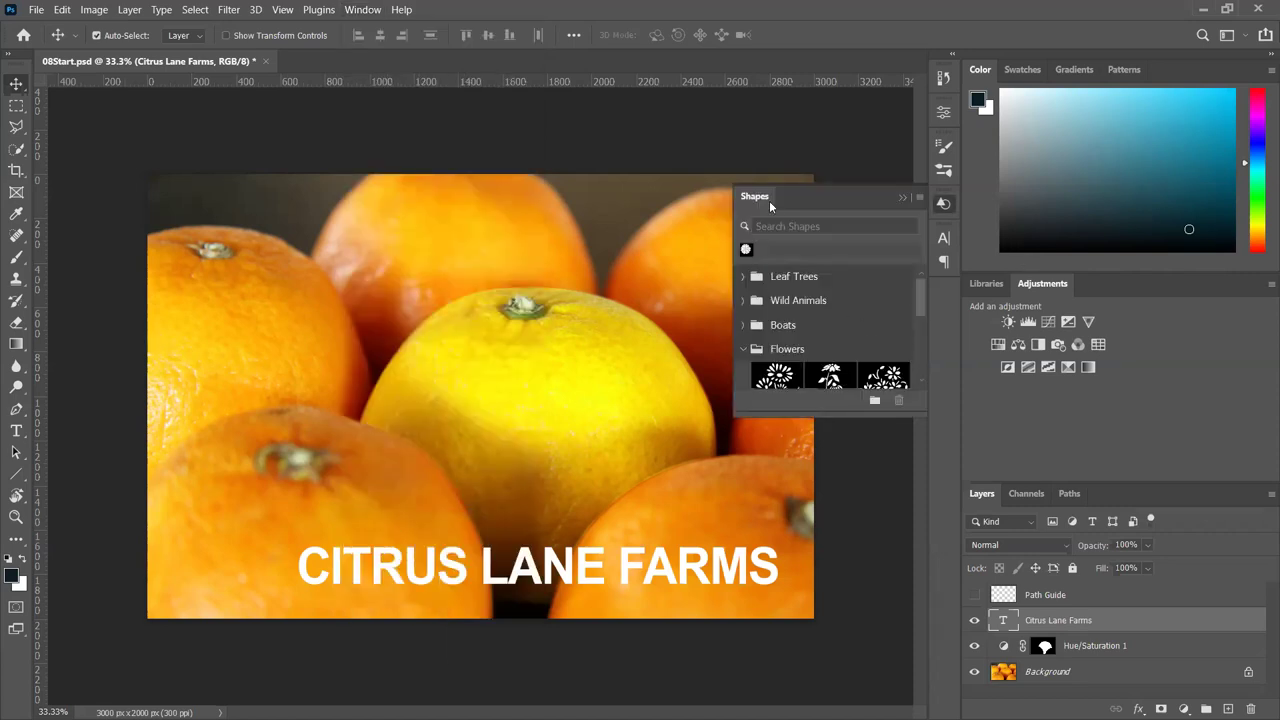
left_click_drag(920, 290, 252, 567)
Switch the Pen tool to Shape mode and fill the flower shape with the recently used bright yellow
left_click(140, 36)
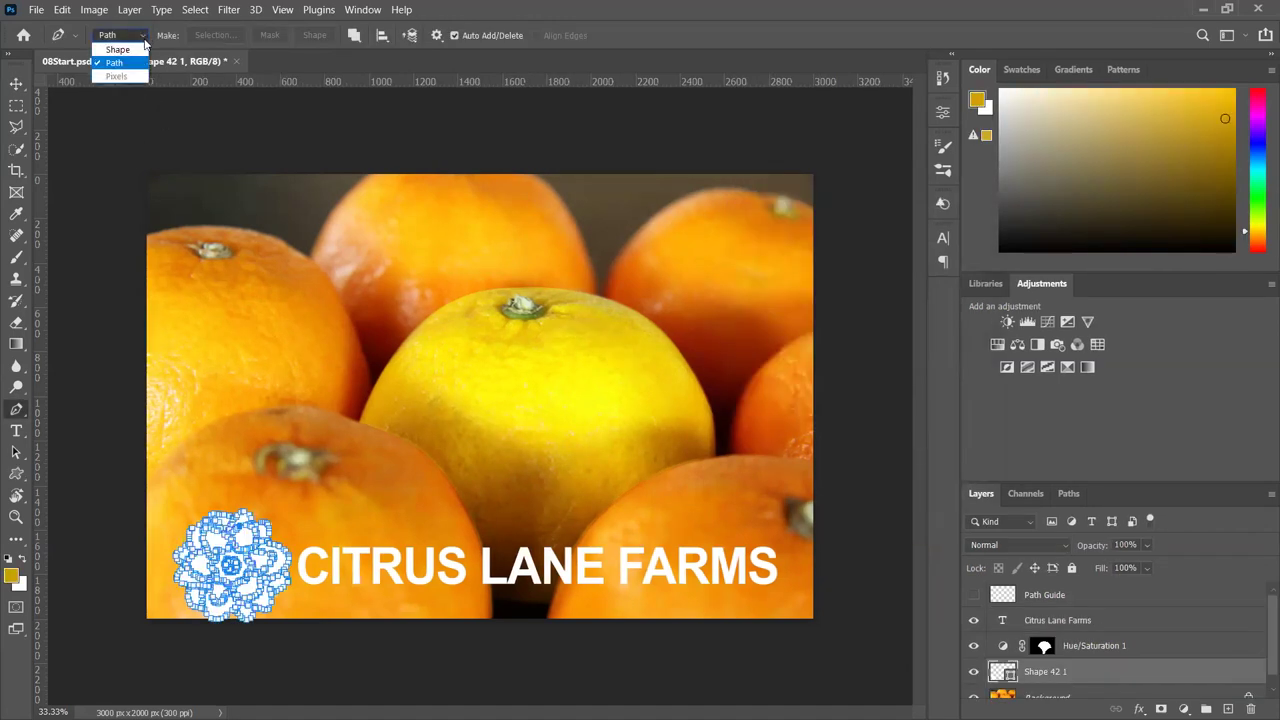
left_click(117, 49)
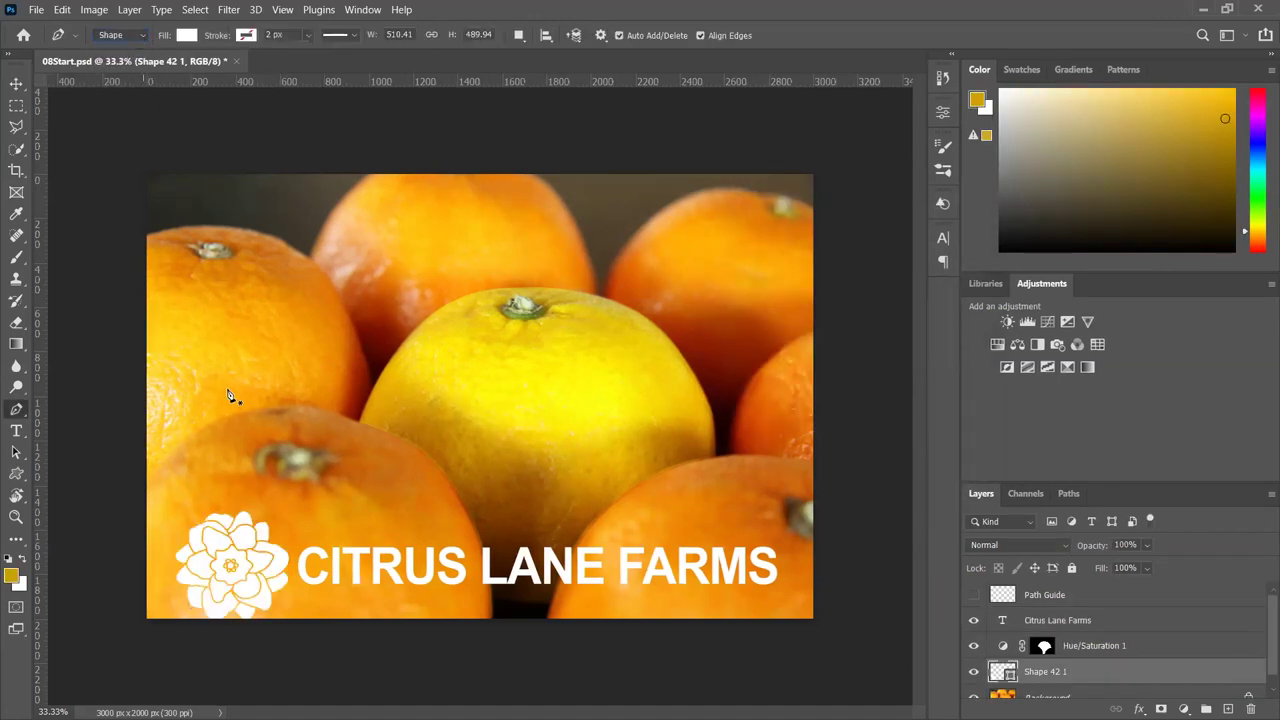
left_click(215, 546, "ctrl")
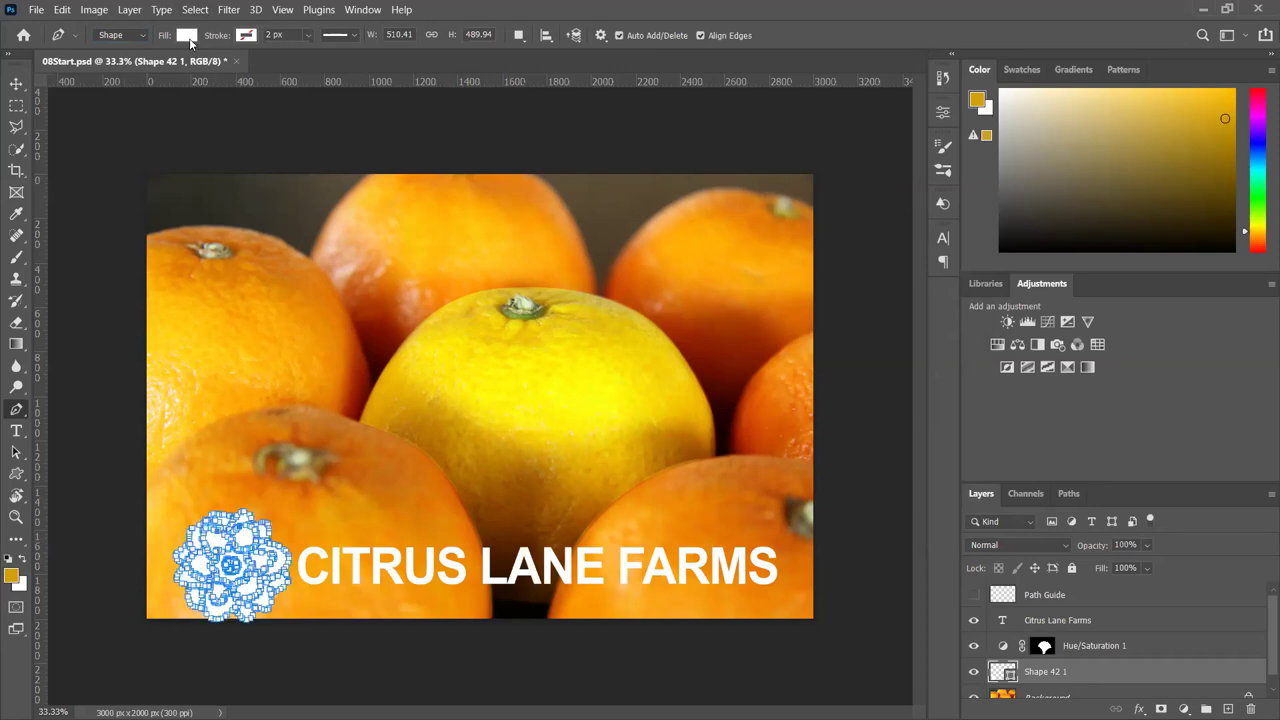
left_click(190, 38)
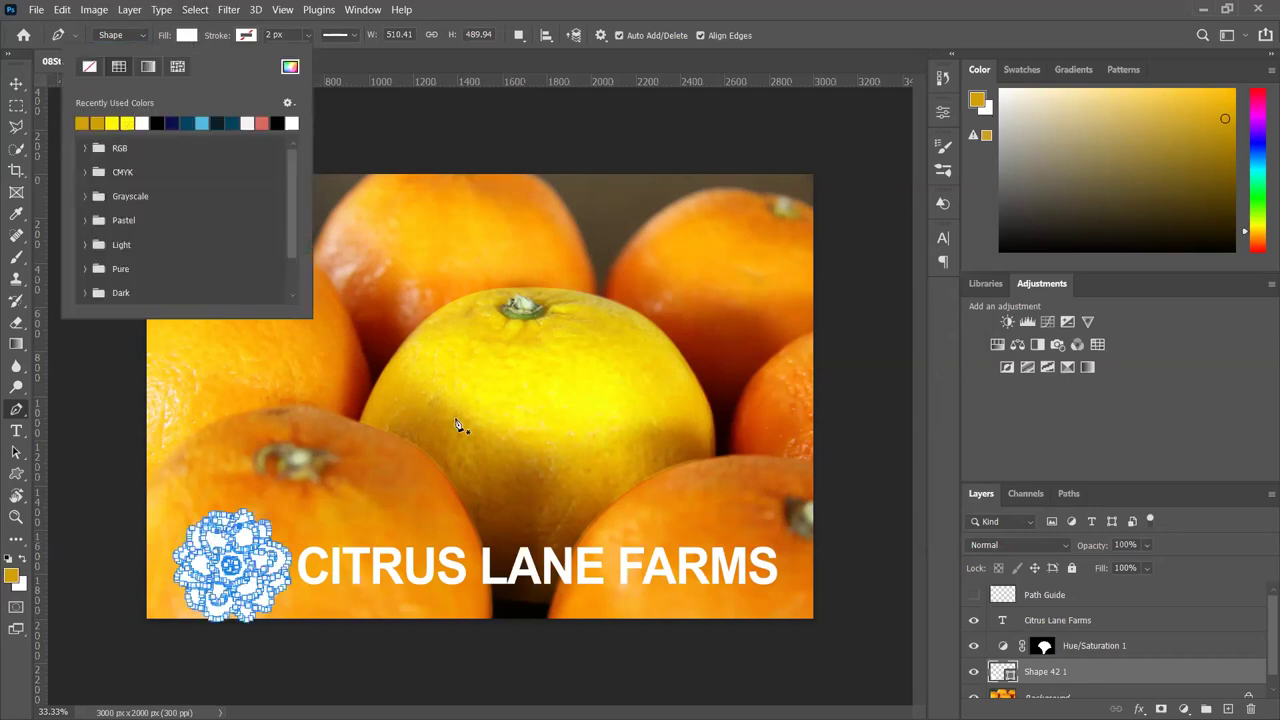
left_click(126, 121)
left_click(127, 121)
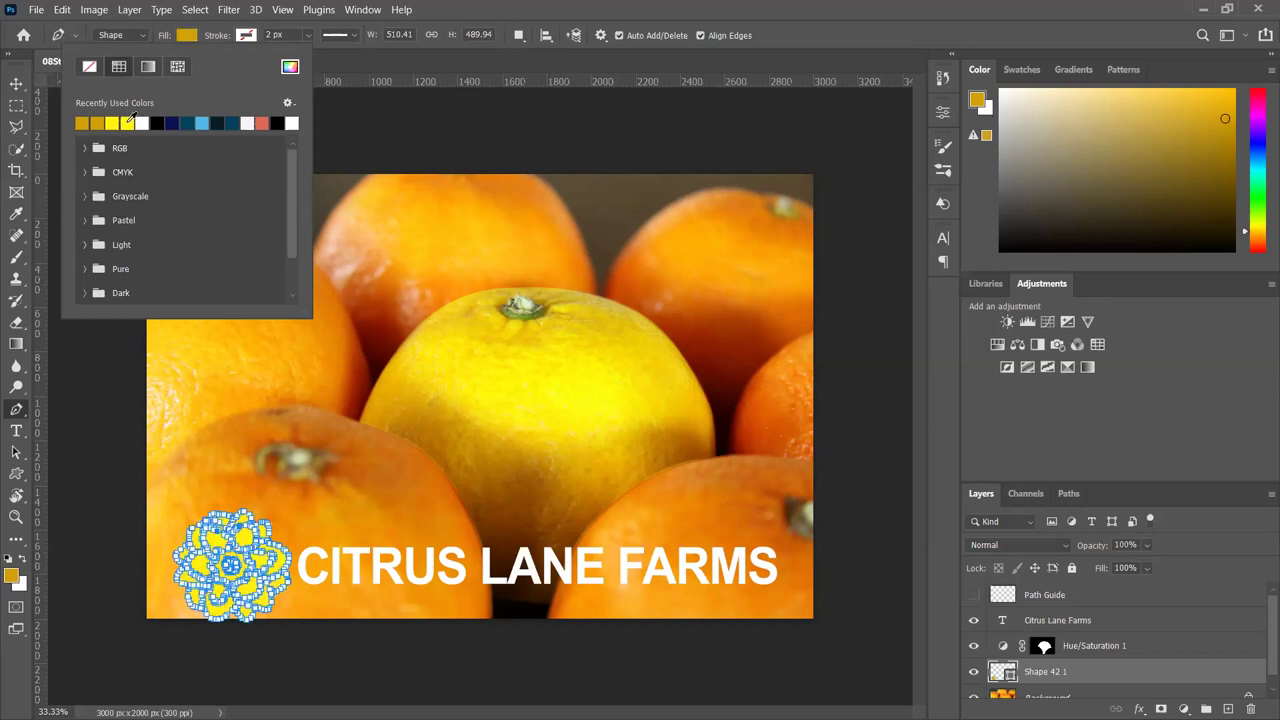
left_click(129, 121)
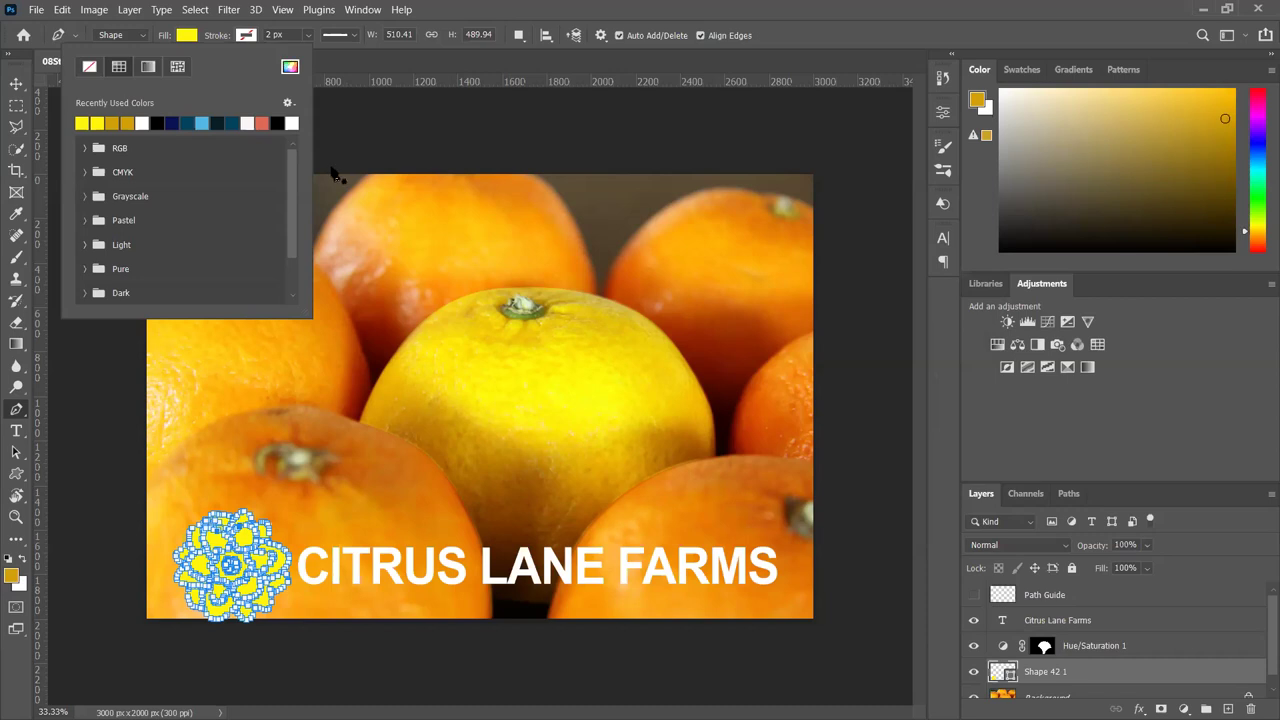
Fill the flower with orange #e8860e sampled from the orange at the back of the photo
left_click(290, 68)
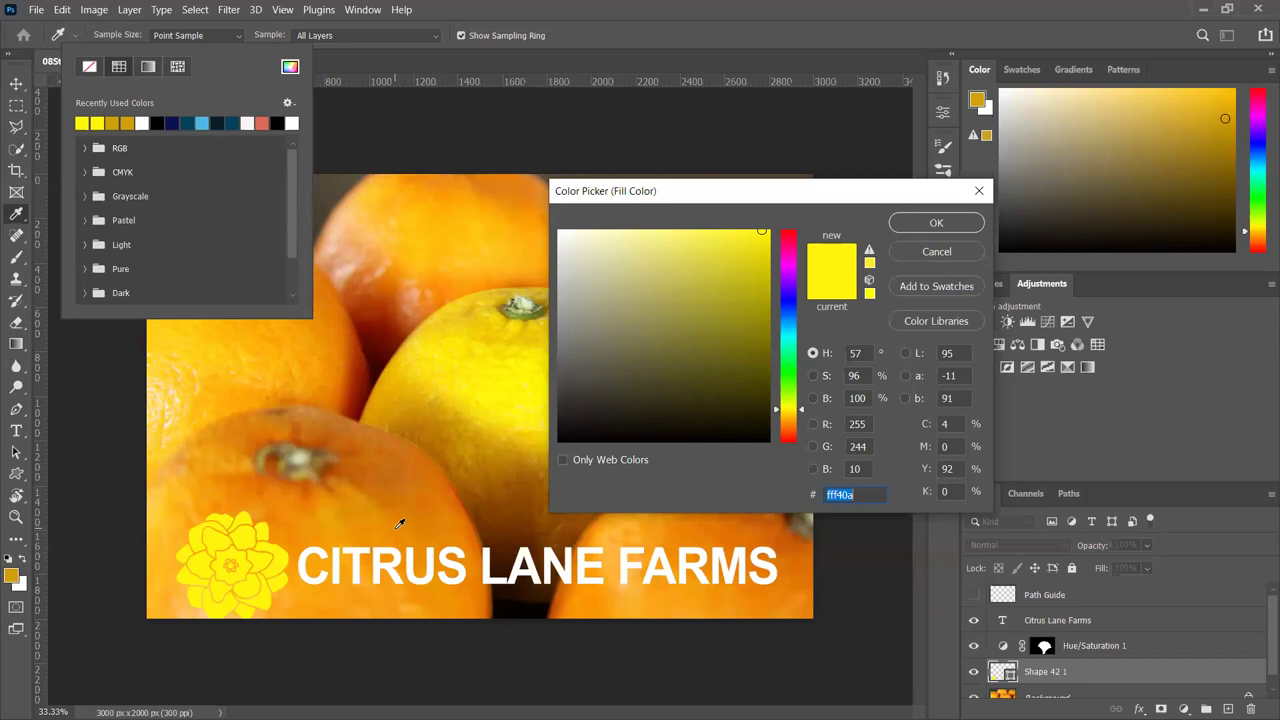
left_click(396, 281)
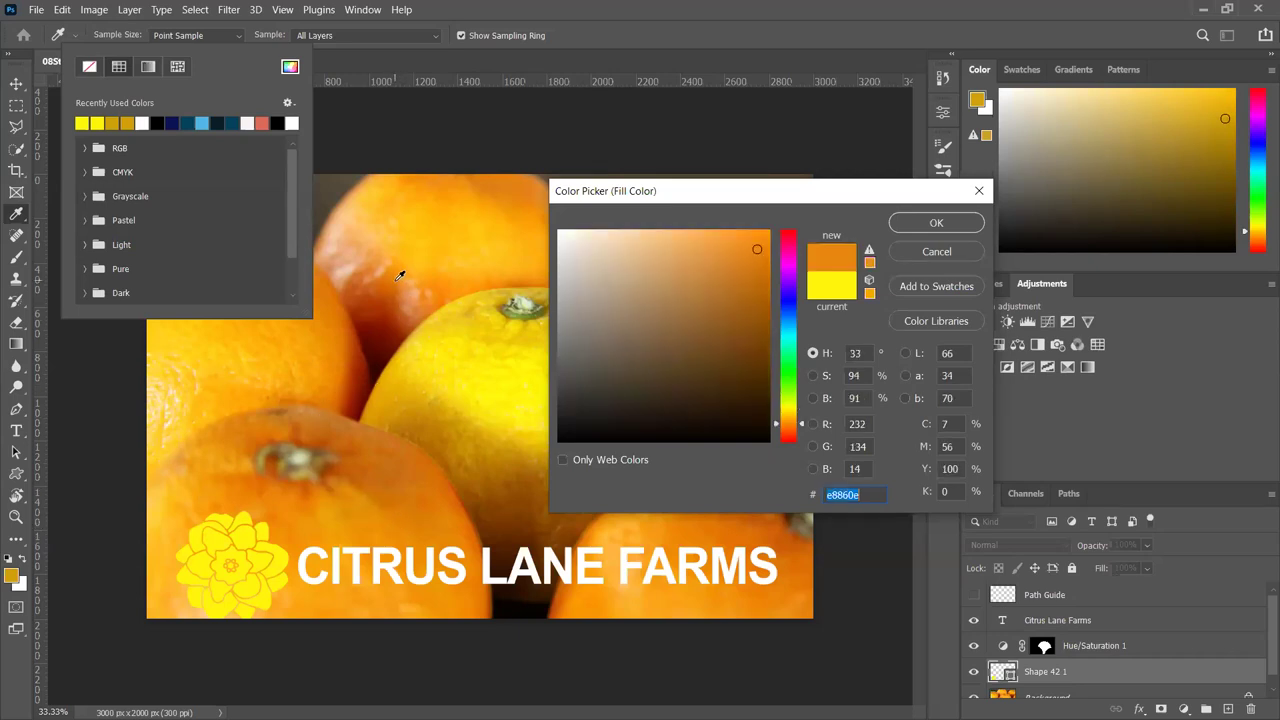
left_click(935, 223)
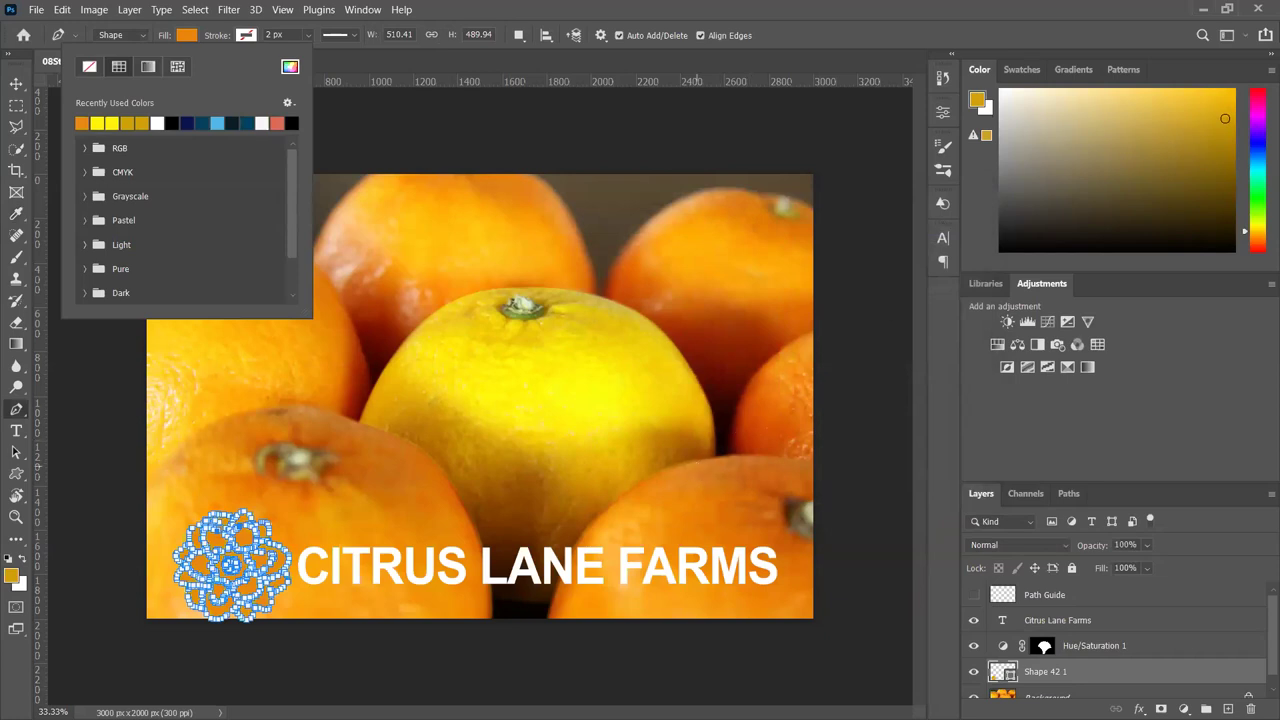
key("v")
Show the layer style presets over the canvas, enlarged enough to list the Natural, Fur and Fabric groups
left_click(362, 9)
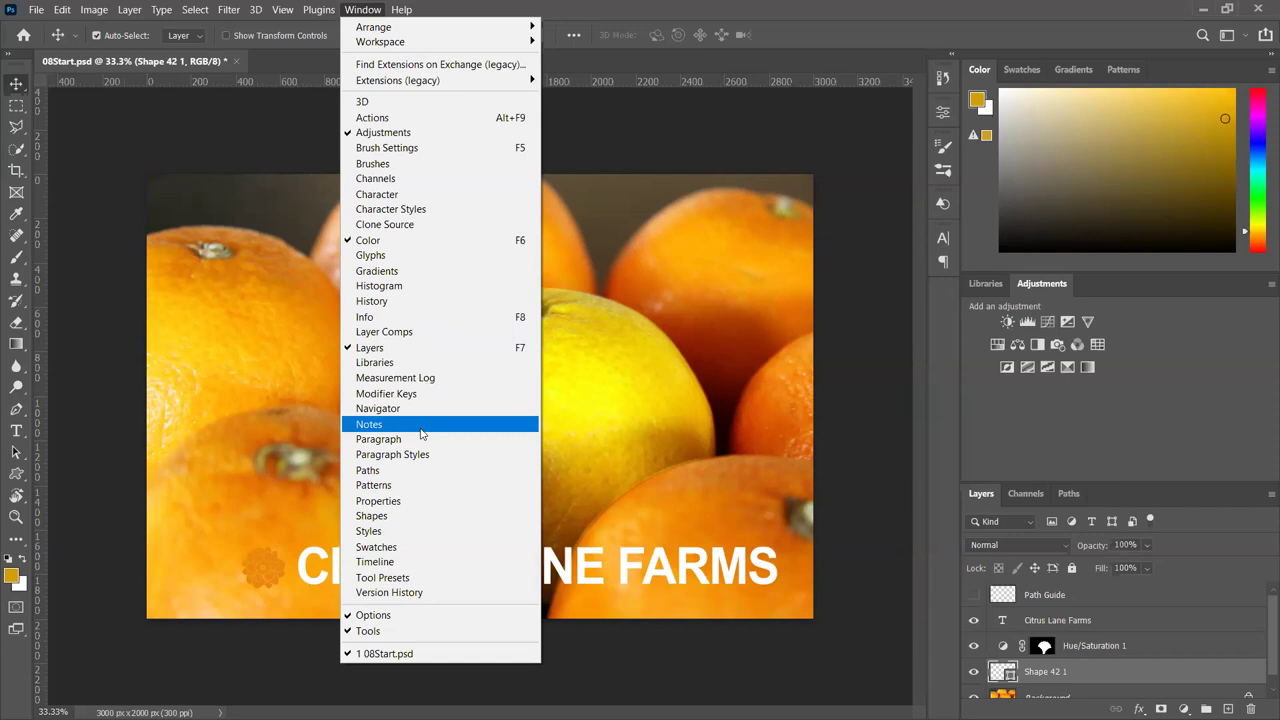
left_click(401, 537)
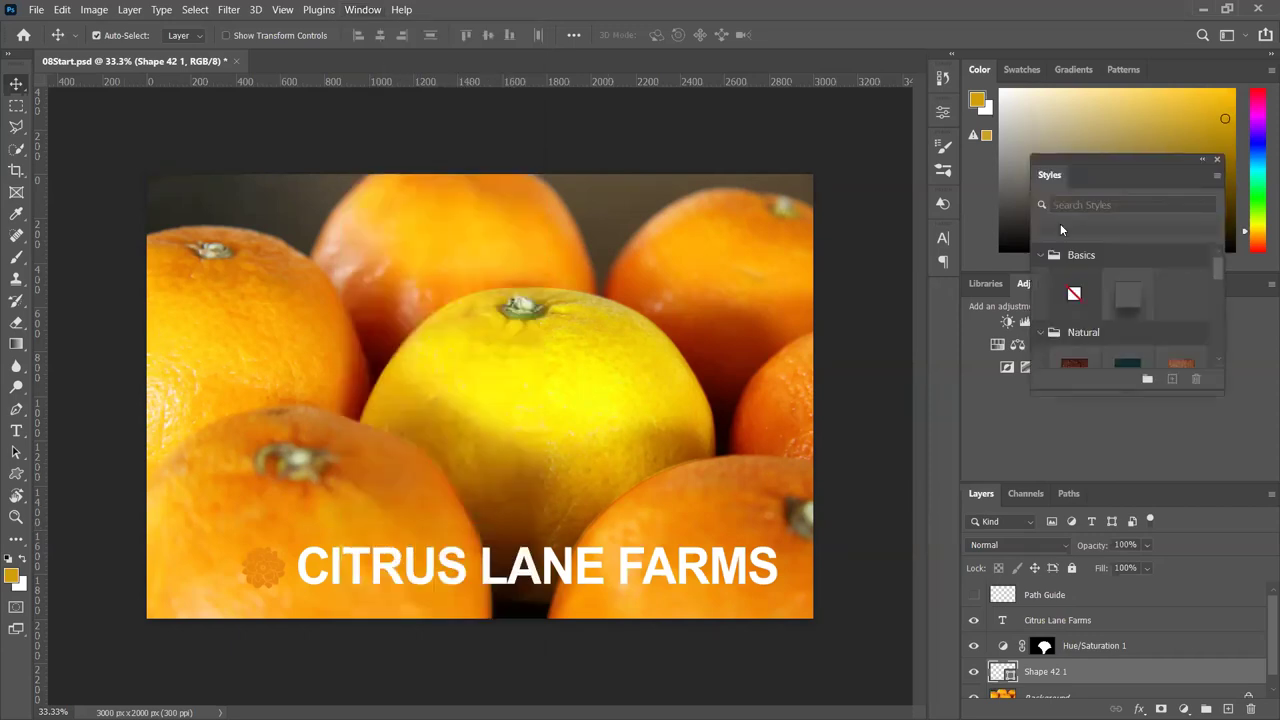
left_click_drag(1121, 172, 1060, 131)
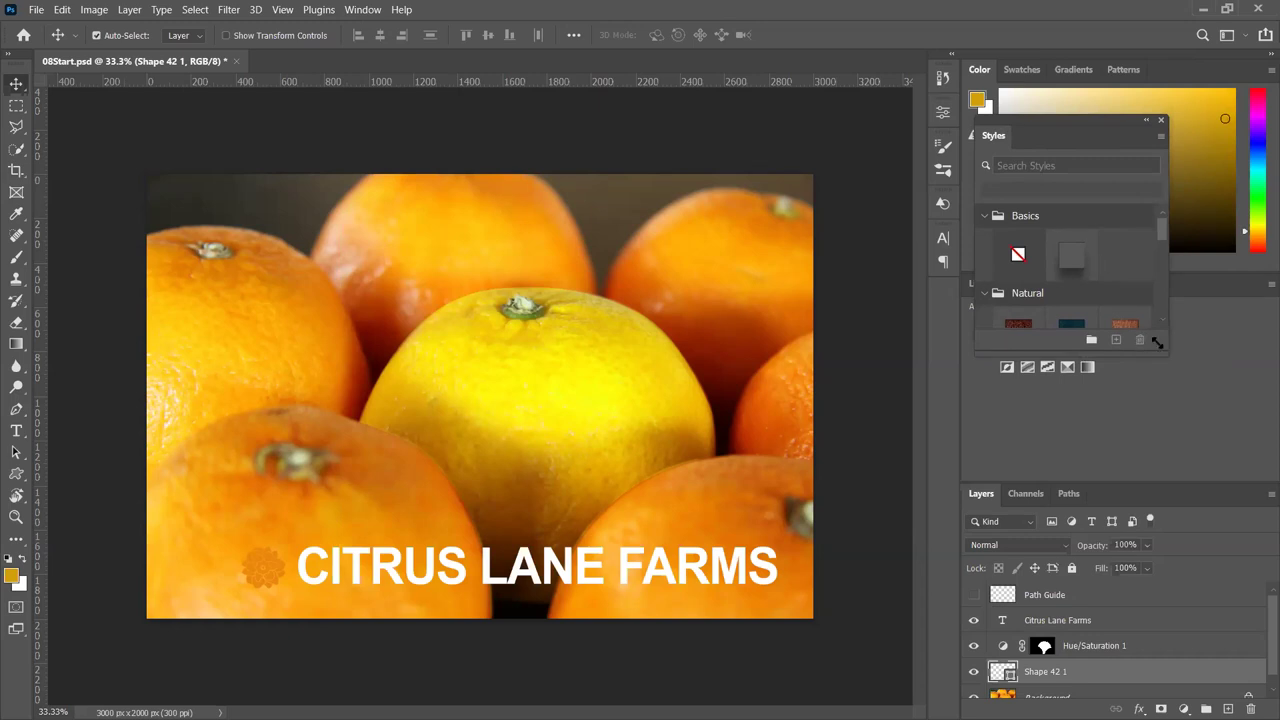
left_click_drag(1090, 132, 810, 131)
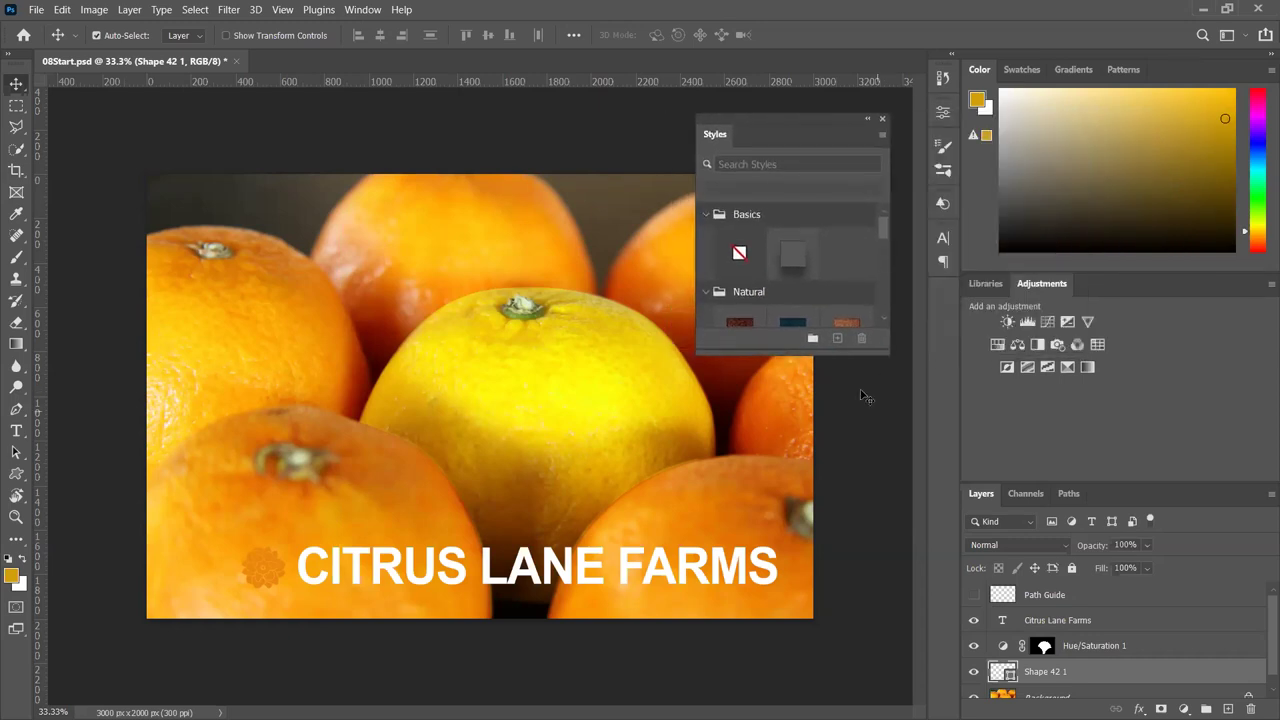
left_click_drag(858, 352, 870, 704)
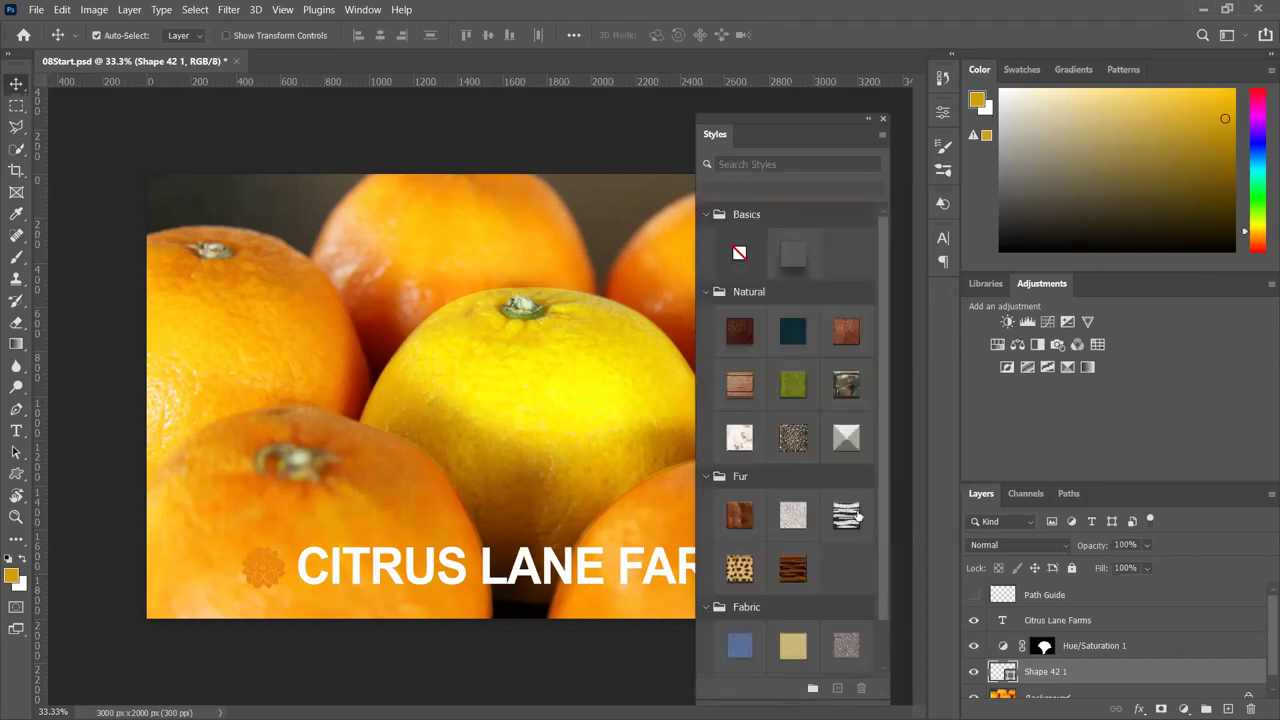
Try the grey Basics style on the flower, followed by the wood plank style from the Natural group
left_click_drag(794, 259, 270, 566)
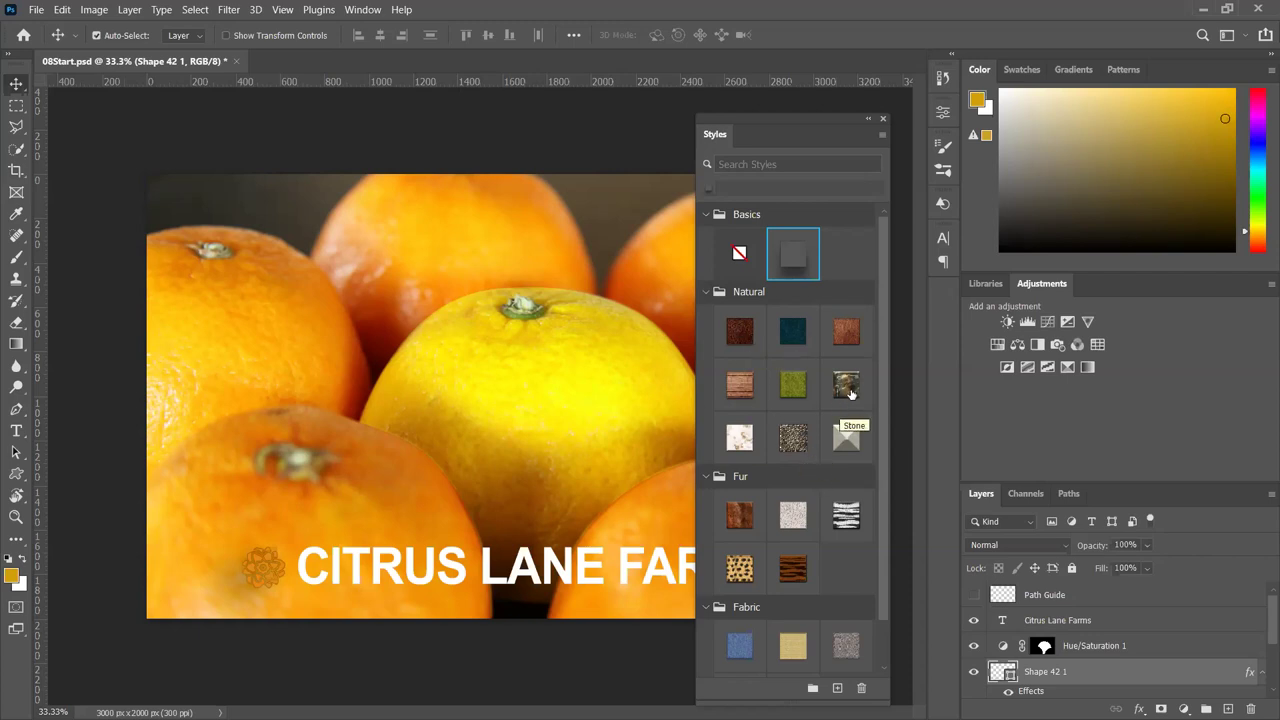
left_click_drag(740, 385, 415, 526)
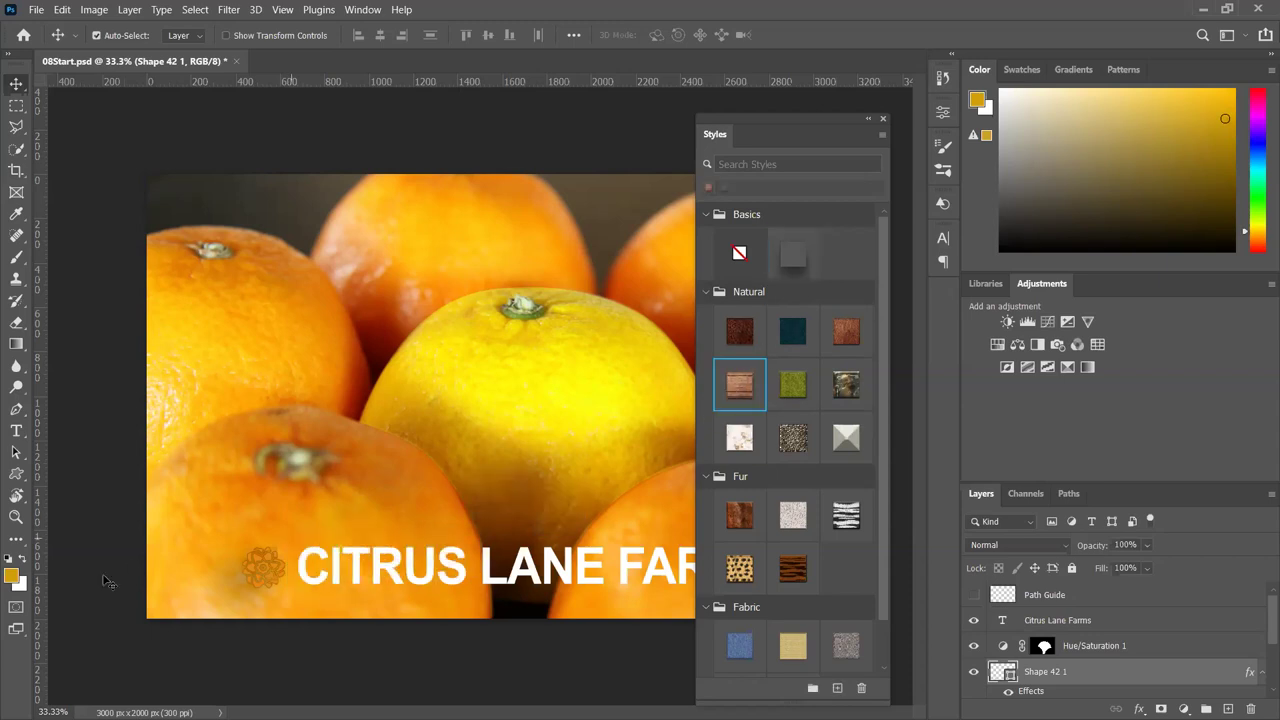
scroll(252, 588, "up", 10)
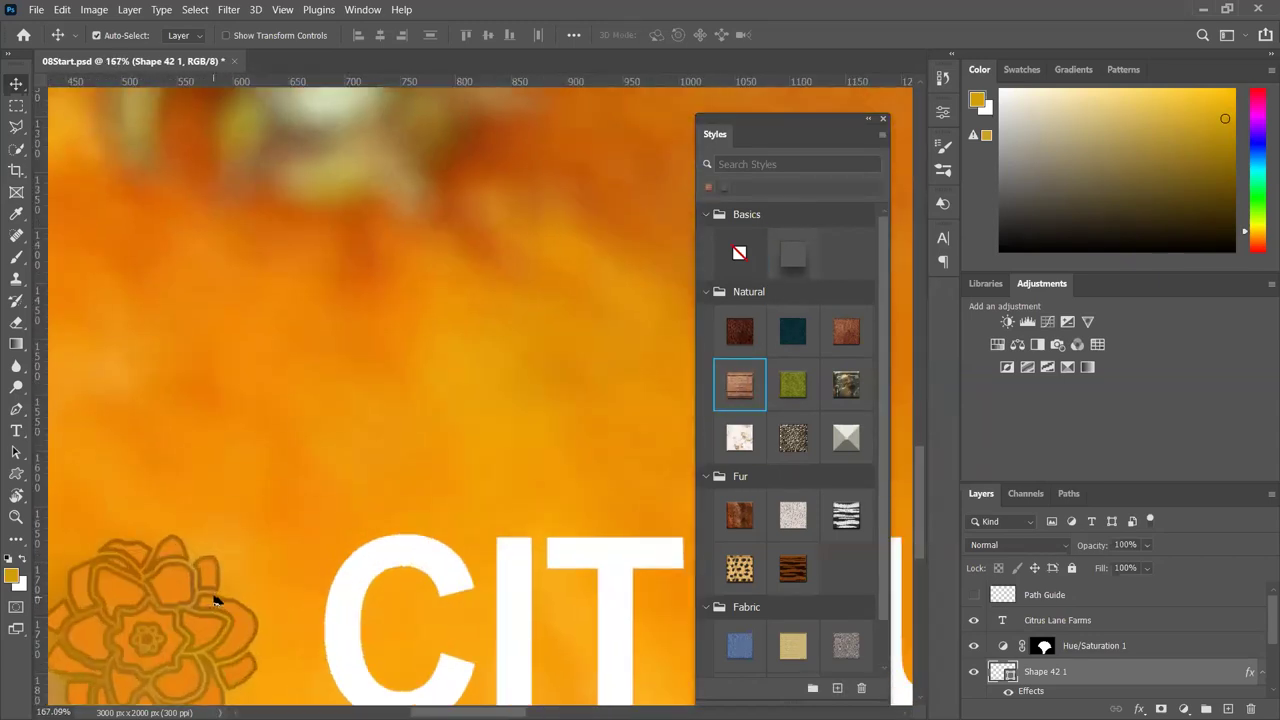
scroll(218, 593, "down", 5)
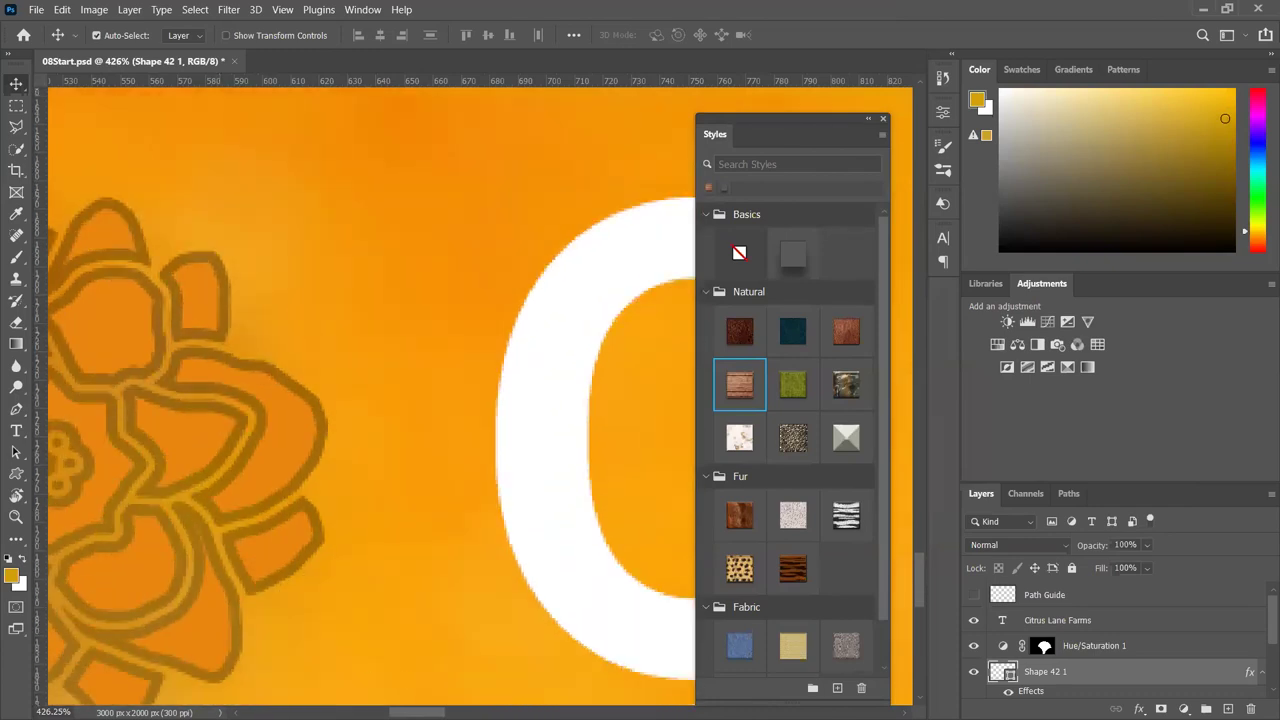
scroll(218, 593, "left", 6)
scroll(373, 400, "right", 6)
scroll(373, 400, "left", 5)
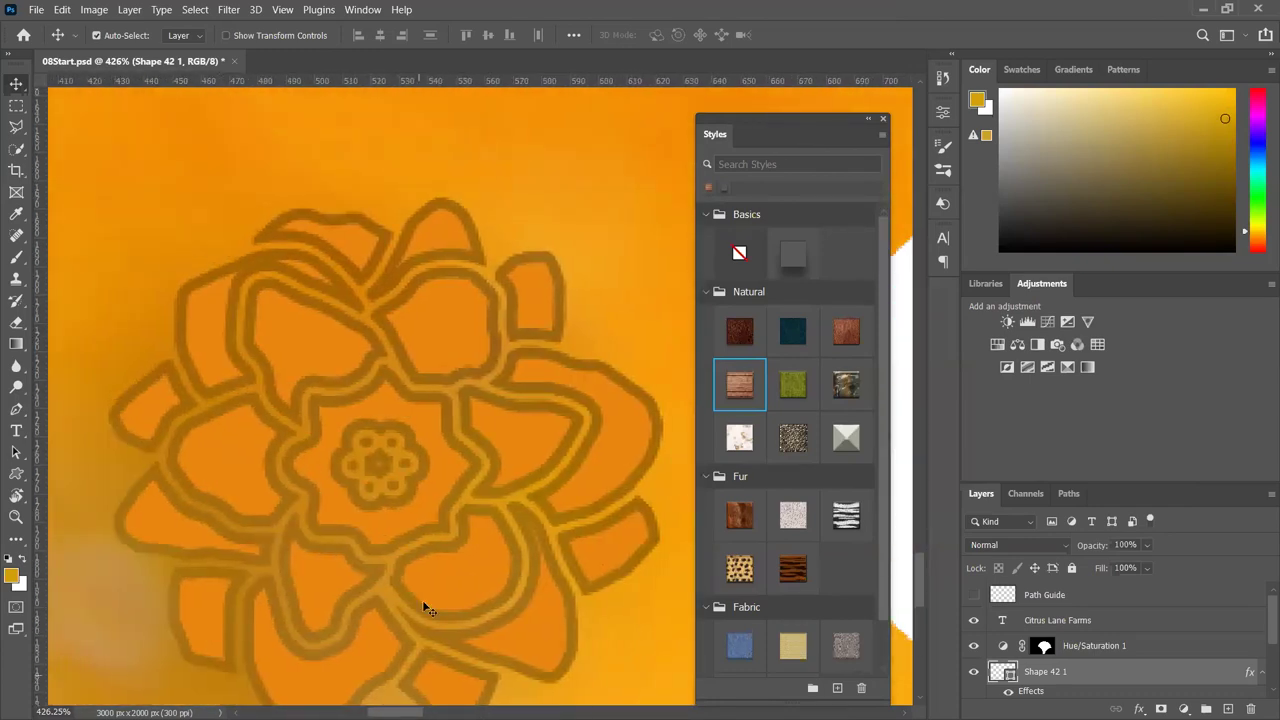
scroll(423, 595, "down", 1)
left_click_drag(745, 385, 448, 452)
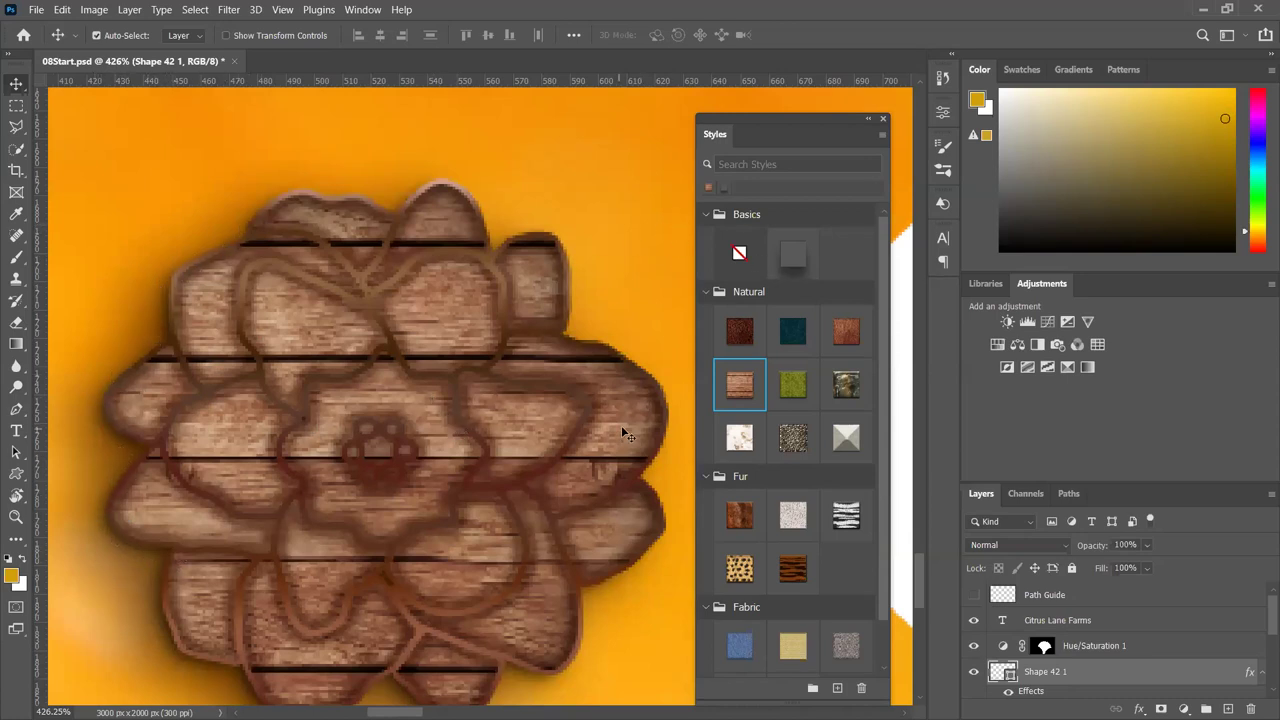
Try the green moss-like and grey pyramid Natural styles and the zebra Fur style on the flower
left_click_drag(799, 382, 531, 420)
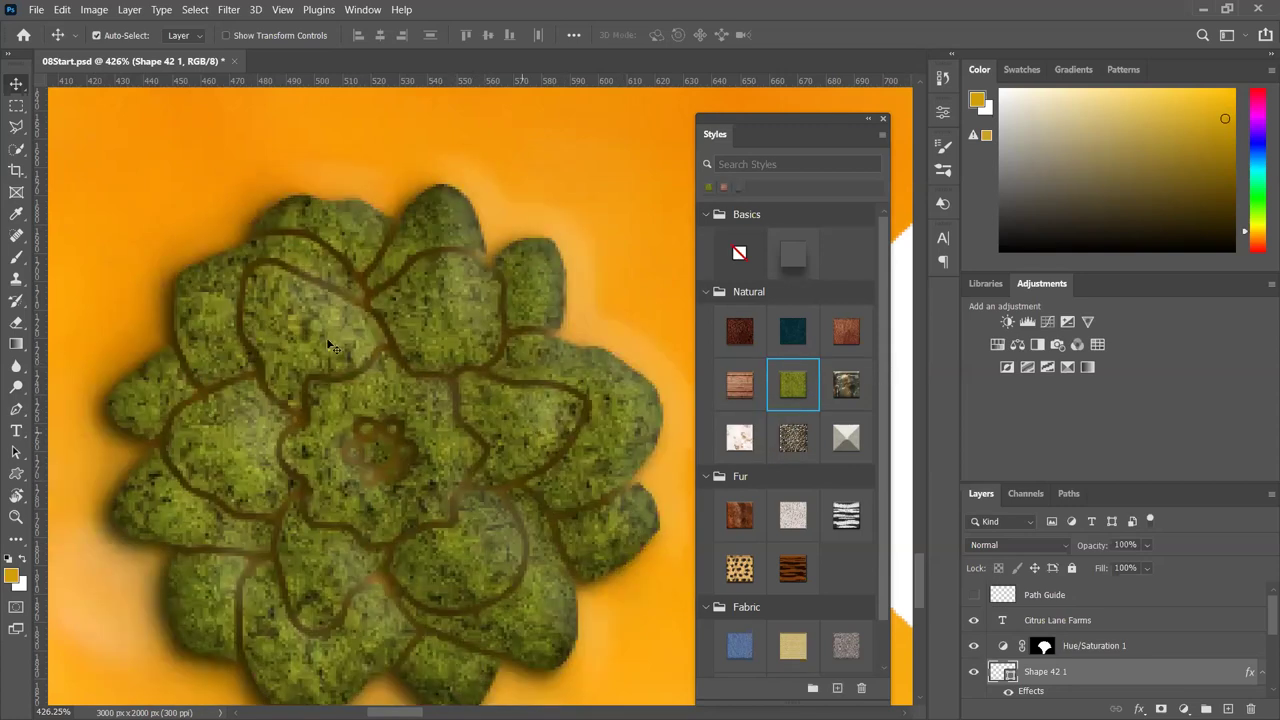
left_click_drag(845, 440, 533, 463)
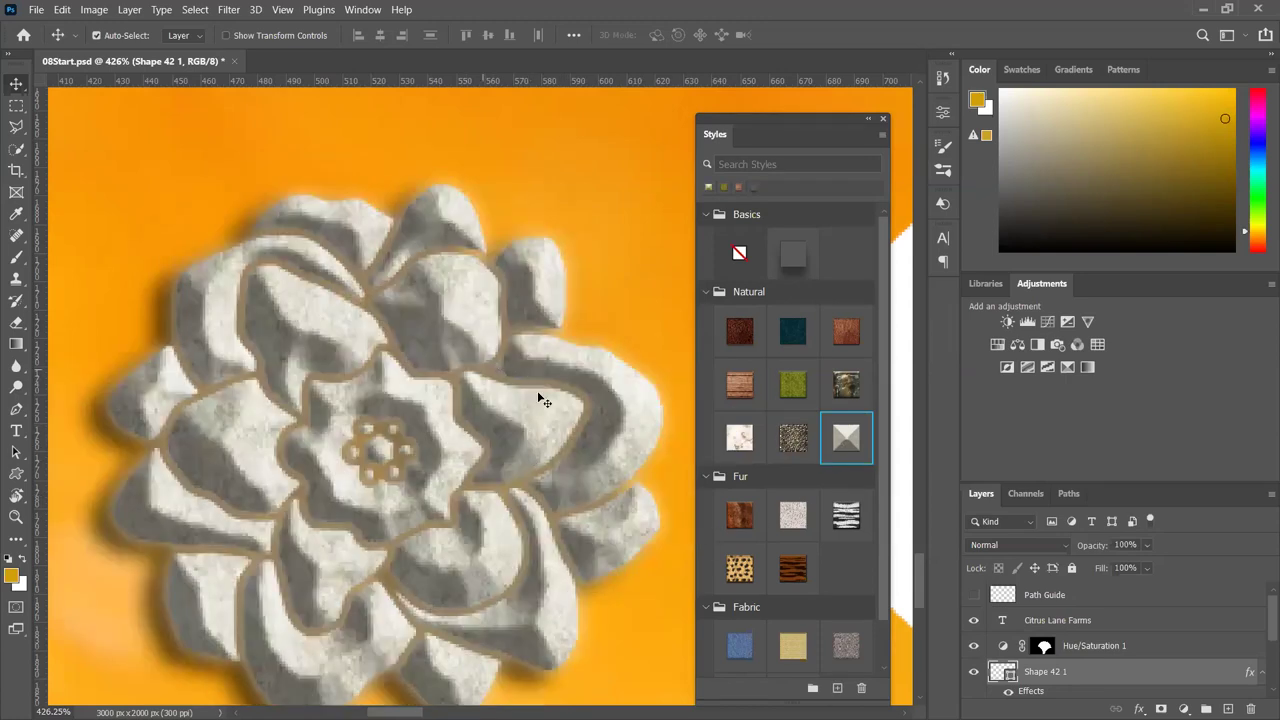
left_click_drag(853, 515, 503, 425)
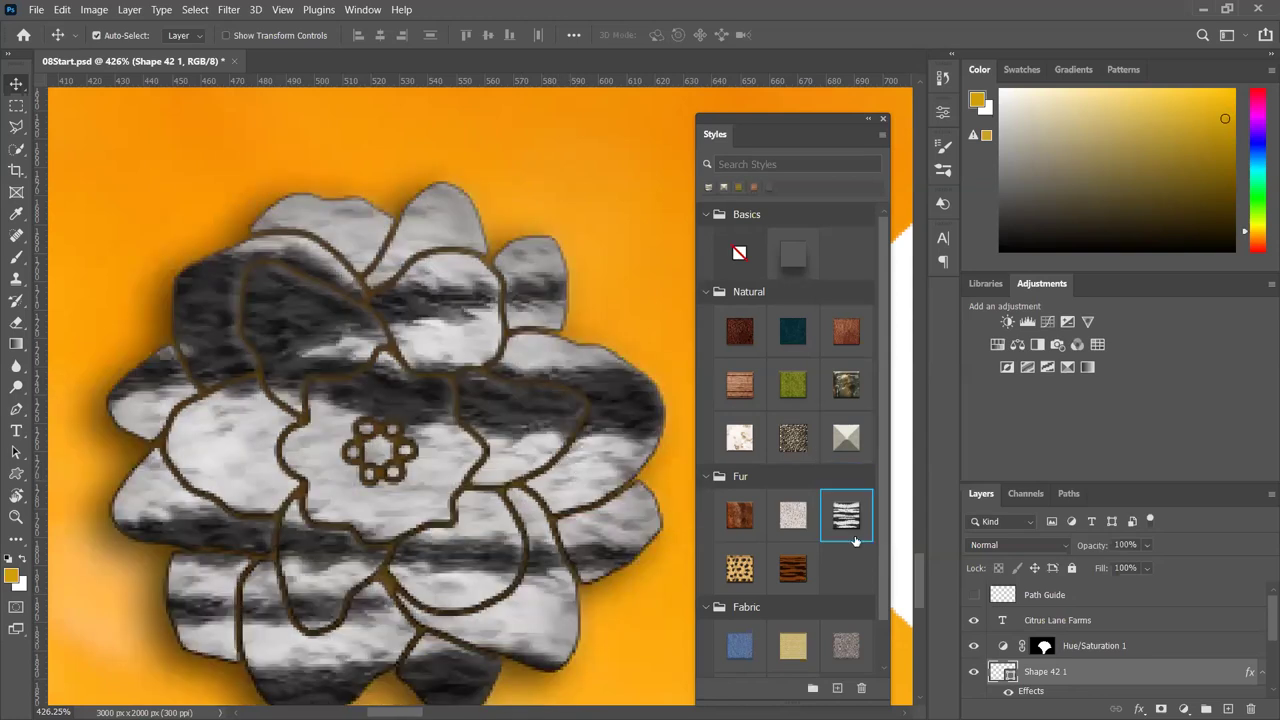
Apply the leopard-spot style from the Fur group to the flower shape
scroll(855, 540, "down", 2)
left_click_drag(739, 520, 657, 469)
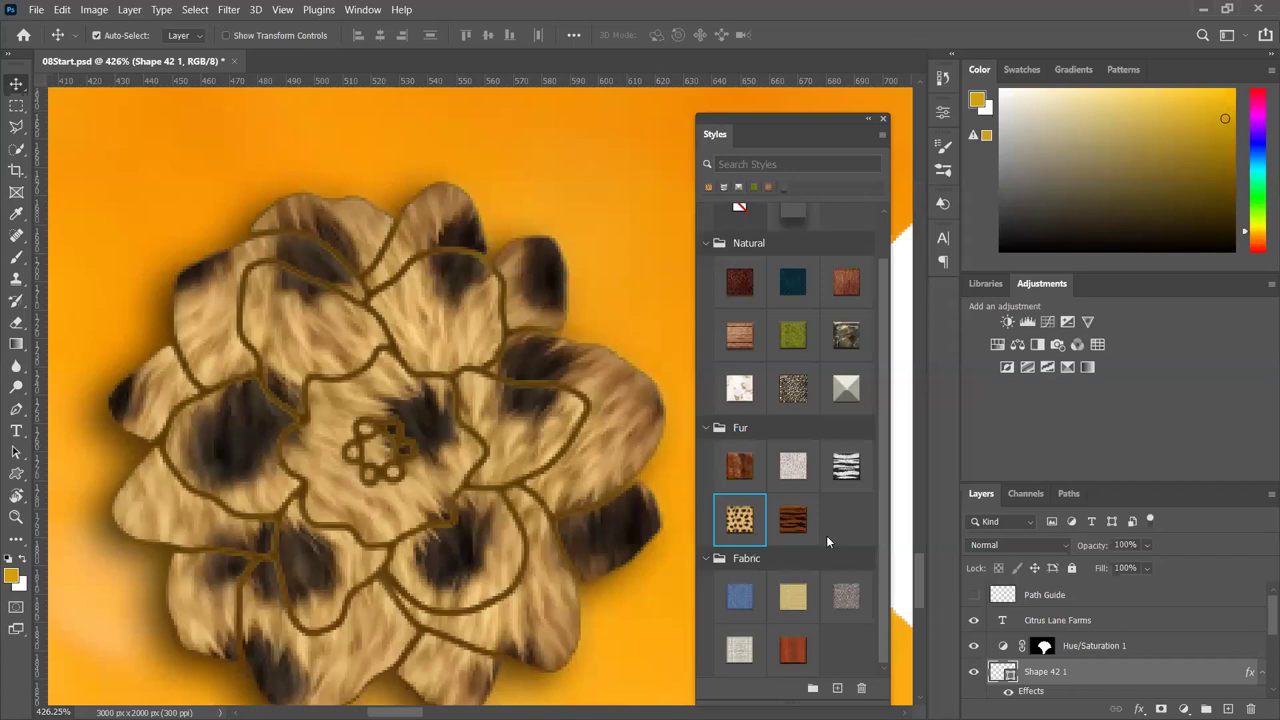
Try the Fabric styles on the flower: blue denim, red leather, grey knit, light woven cloth and the yellow textile
left_click_drag(740, 596, 606, 460)
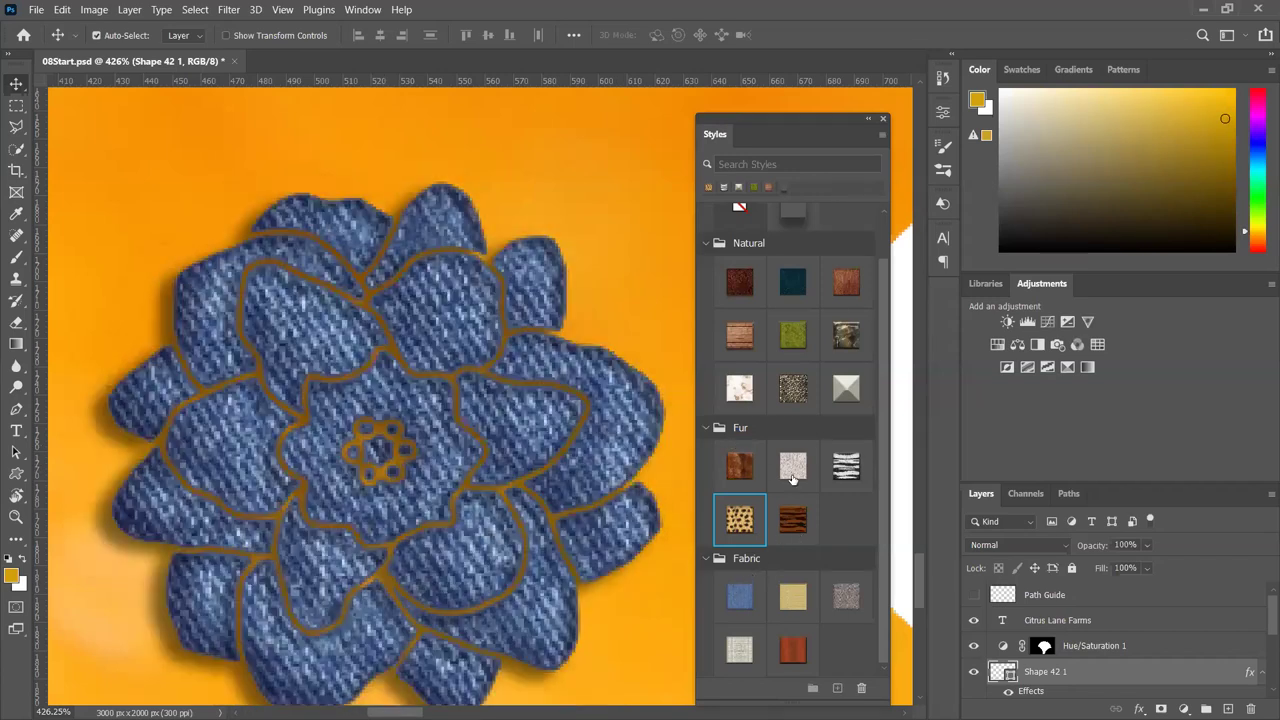
left_click_drag(797, 650, 640, 450)
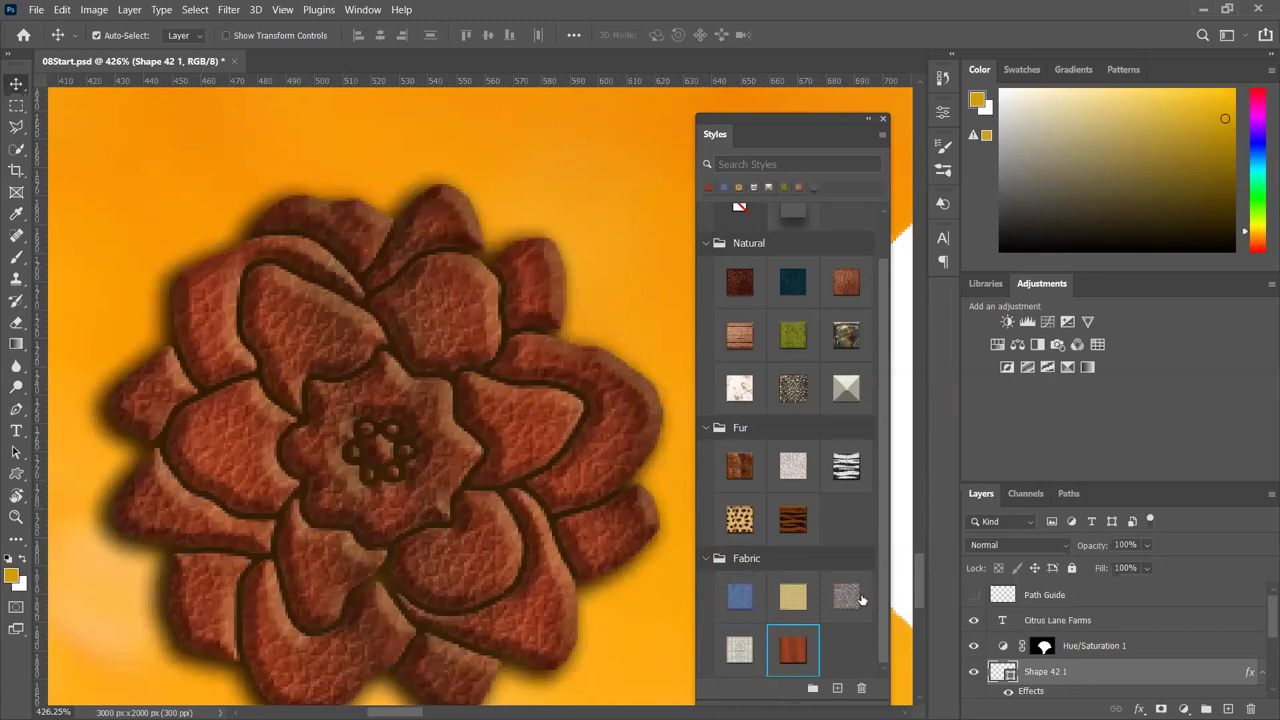
left_click_drag(632, 466, 634, 468)
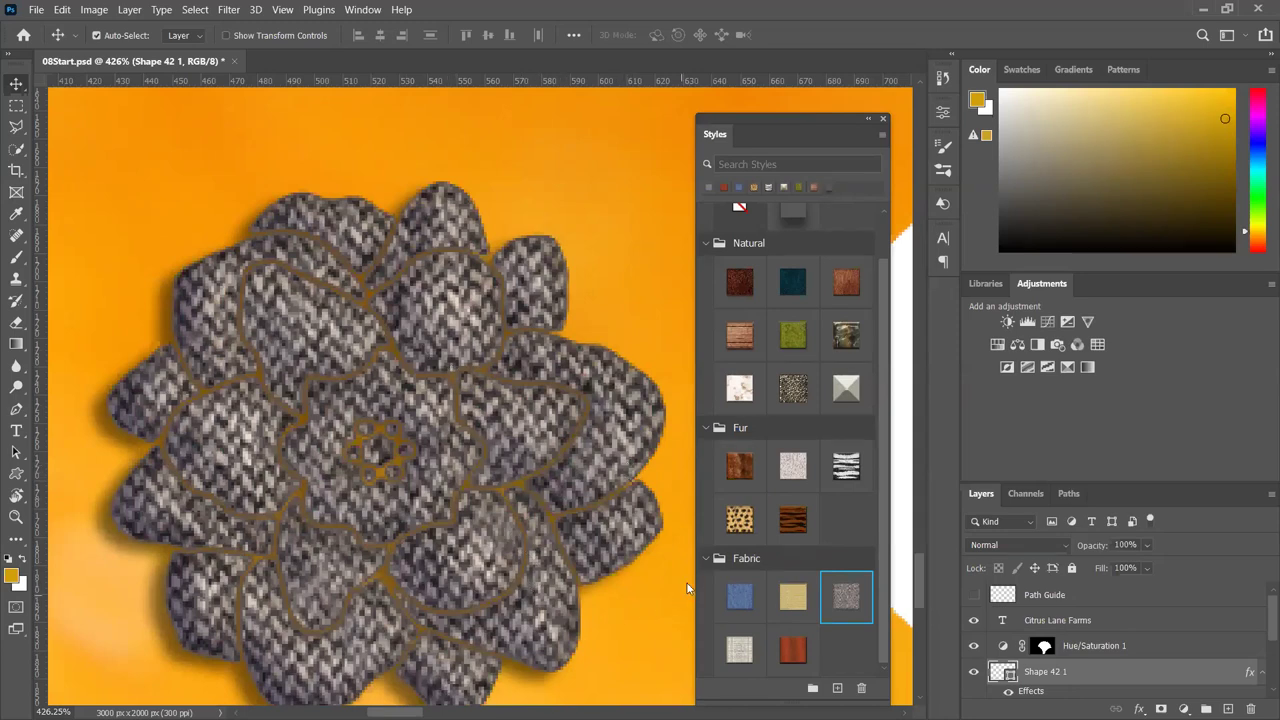
left_click_drag(645, 516, 640, 510)
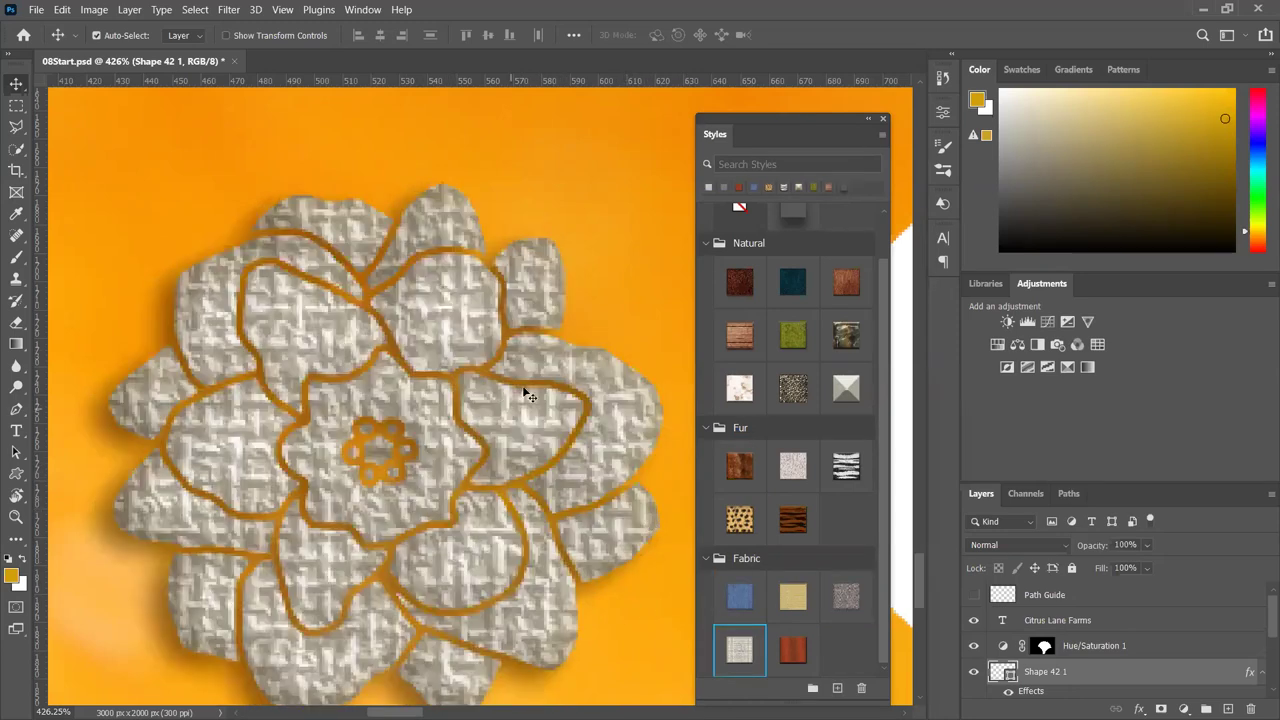
left_click_drag(792, 597, 678, 477)
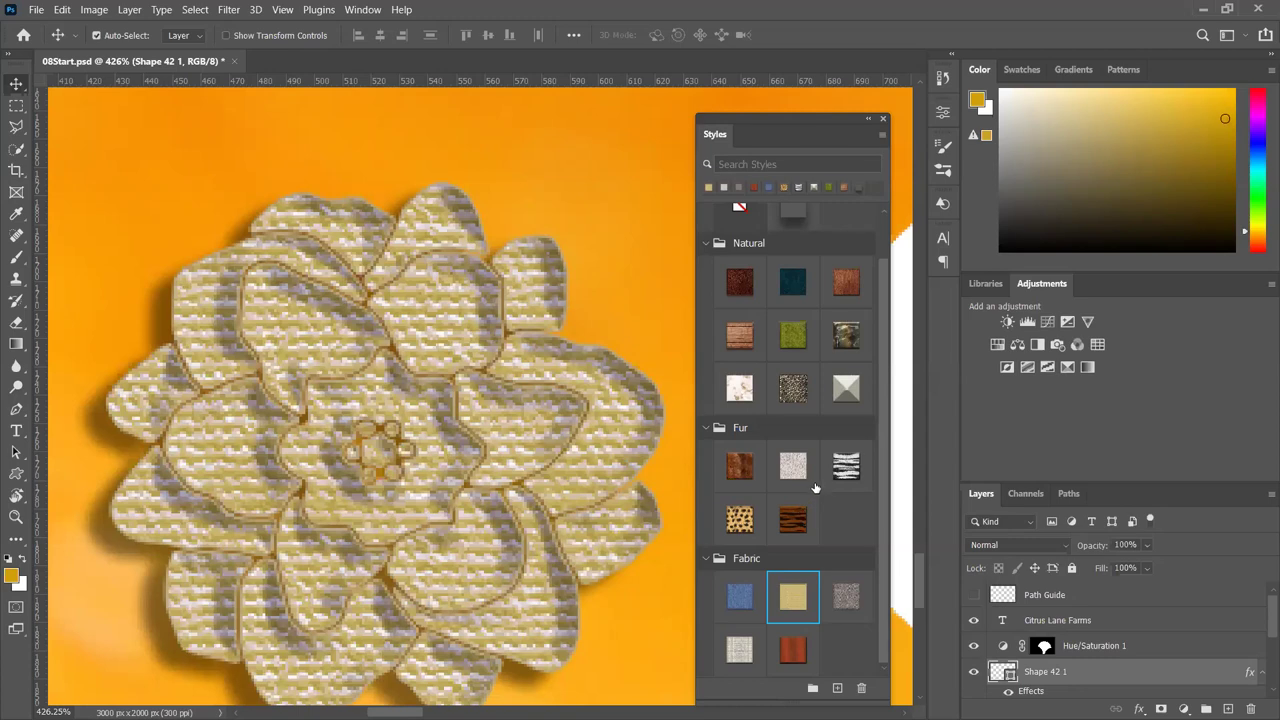
scroll(815, 487, "up", 2)
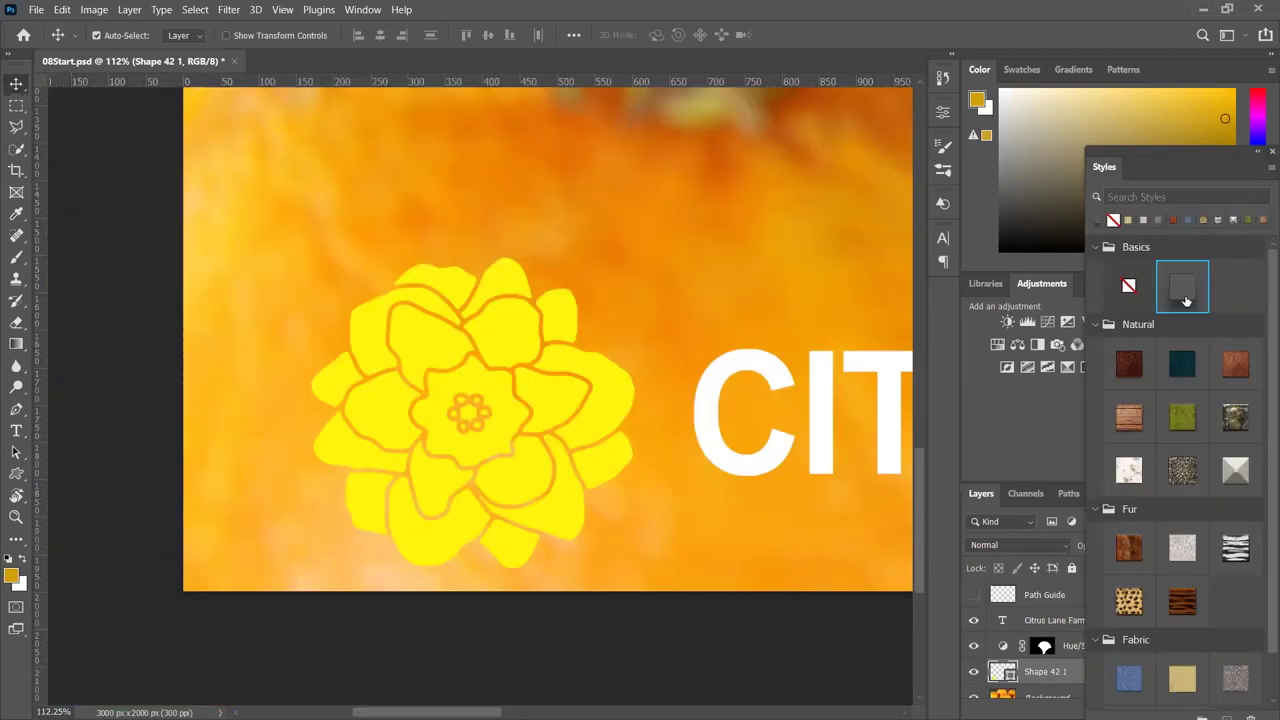
Apply the grey Basics style, with its stroke and drop shadows, to the yellow flower shape
mouse_move(1184, 292)
left_mouse_down()
mouse_move(1148, 302)
mouse_move(1138, 330)
mouse_move(1184, 292)
mouse_move(565, 339)
mouse_move(510, 378)
mouse_move(502, 404)
left_mouse_up()
key("ctrl")
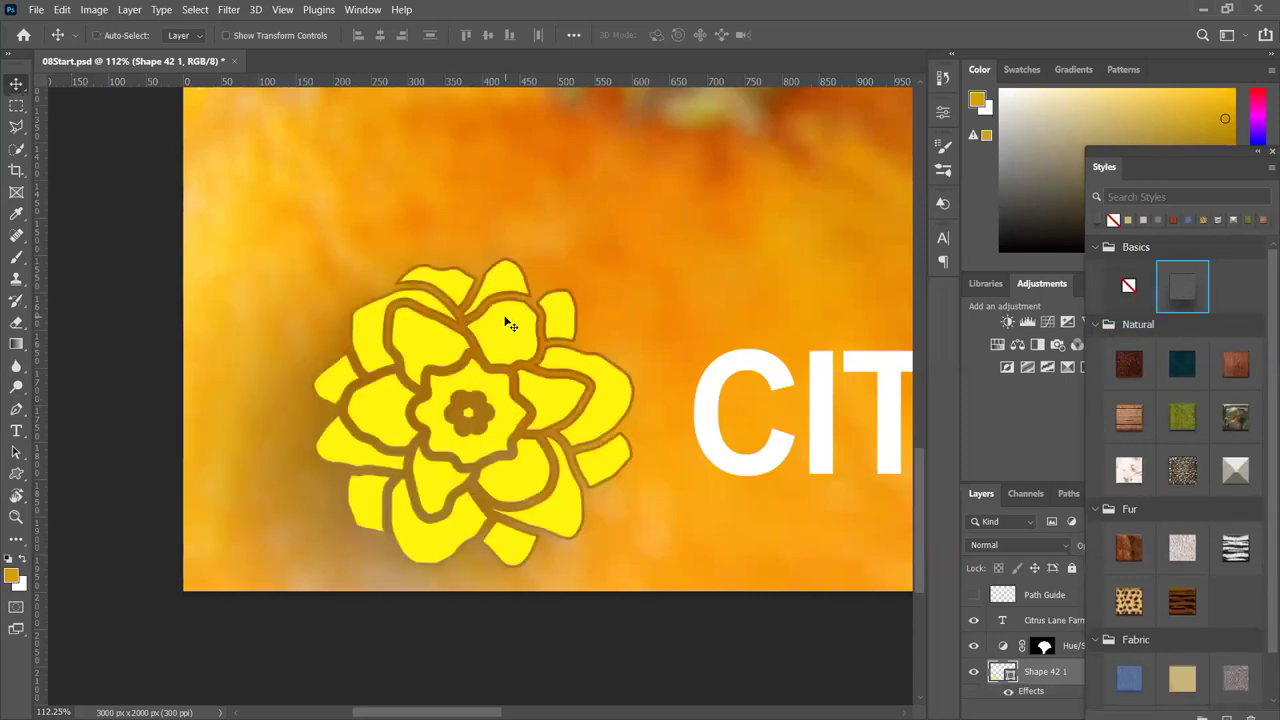
scroll(510, 325, "down", 3)
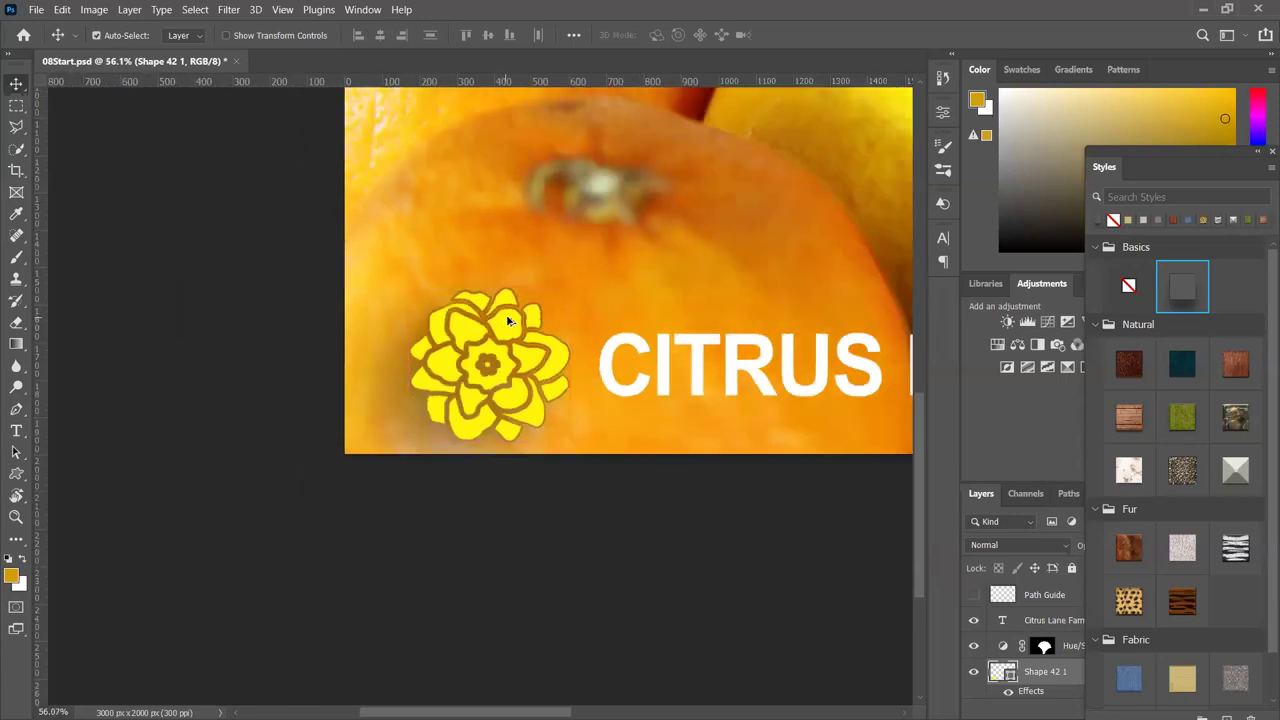
scroll(634, 341, "down", 2)
scroll(542, 366, "down", 1)
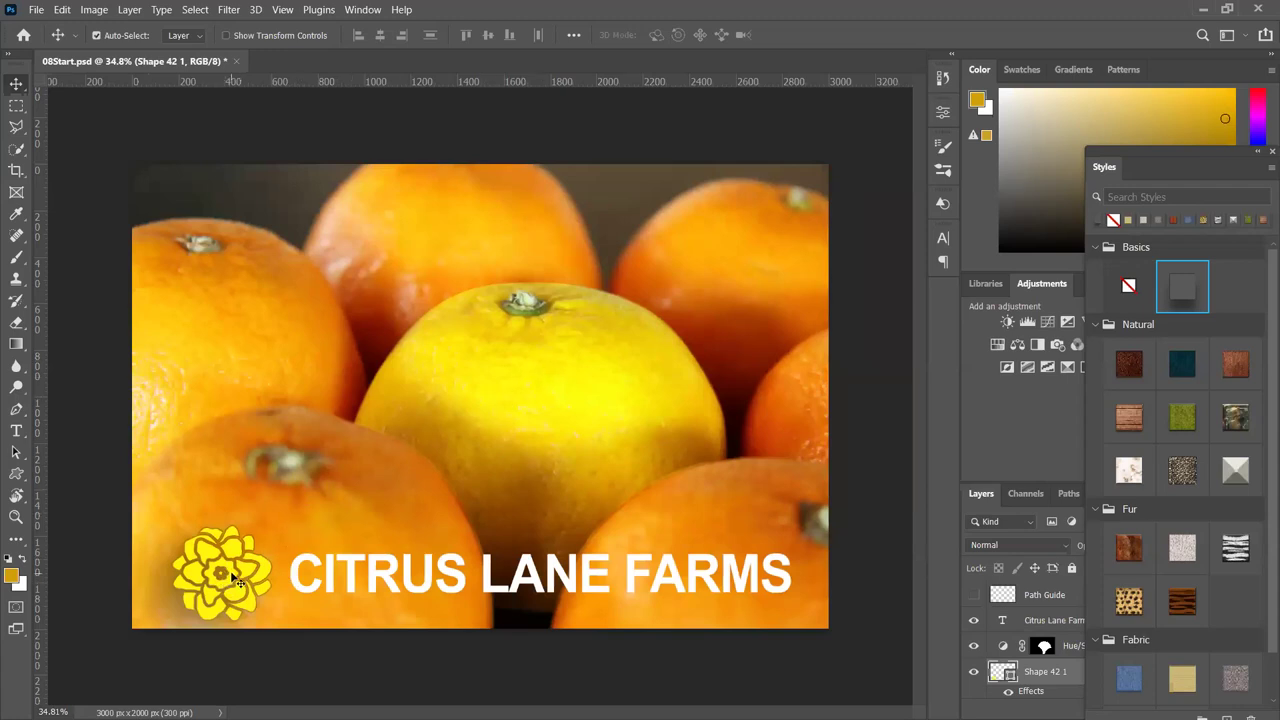
Duplicate the styled flower four times to form a row across the upper part of the photo
left_click_drag(232, 575, 686, 243)
left_click(535, 242, "alt")
left_click(686, 243, "alt")
left_click_drag(737, 310, 156, 172)
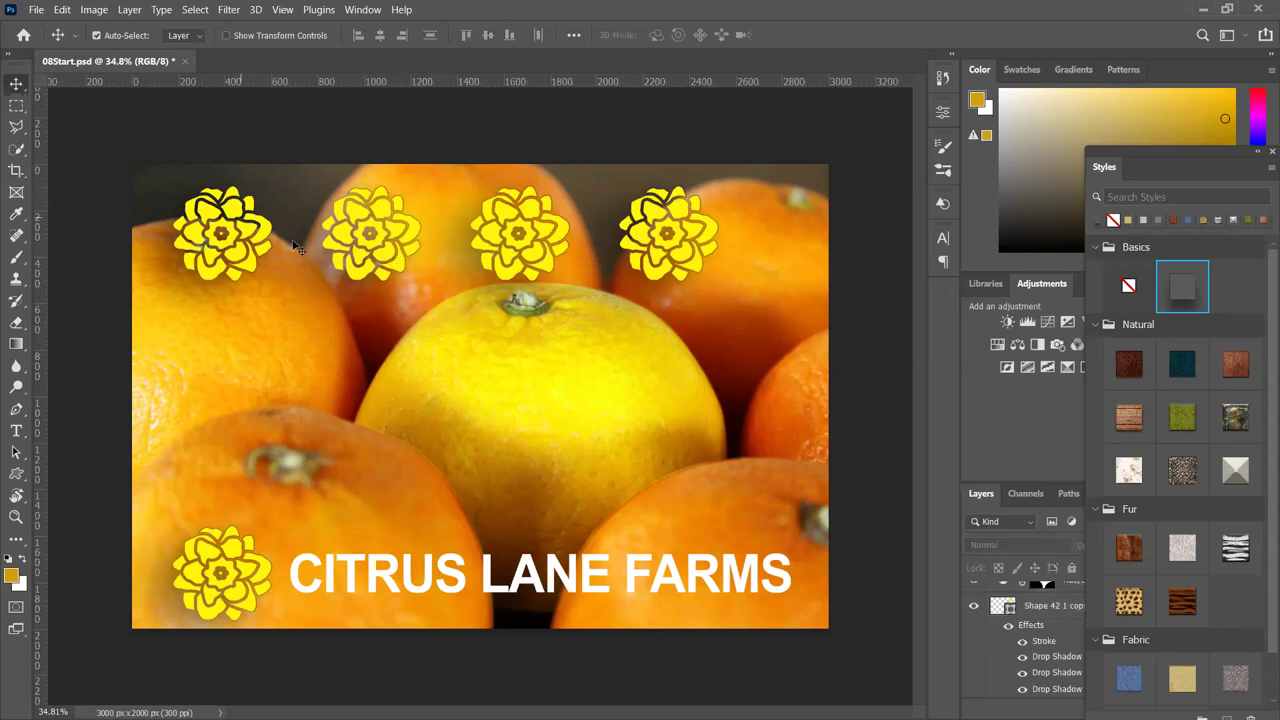
Space the four flower copies evenly along the row, moving the second, third and fourth sideways
left_click_drag(385, 258, 405, 350)
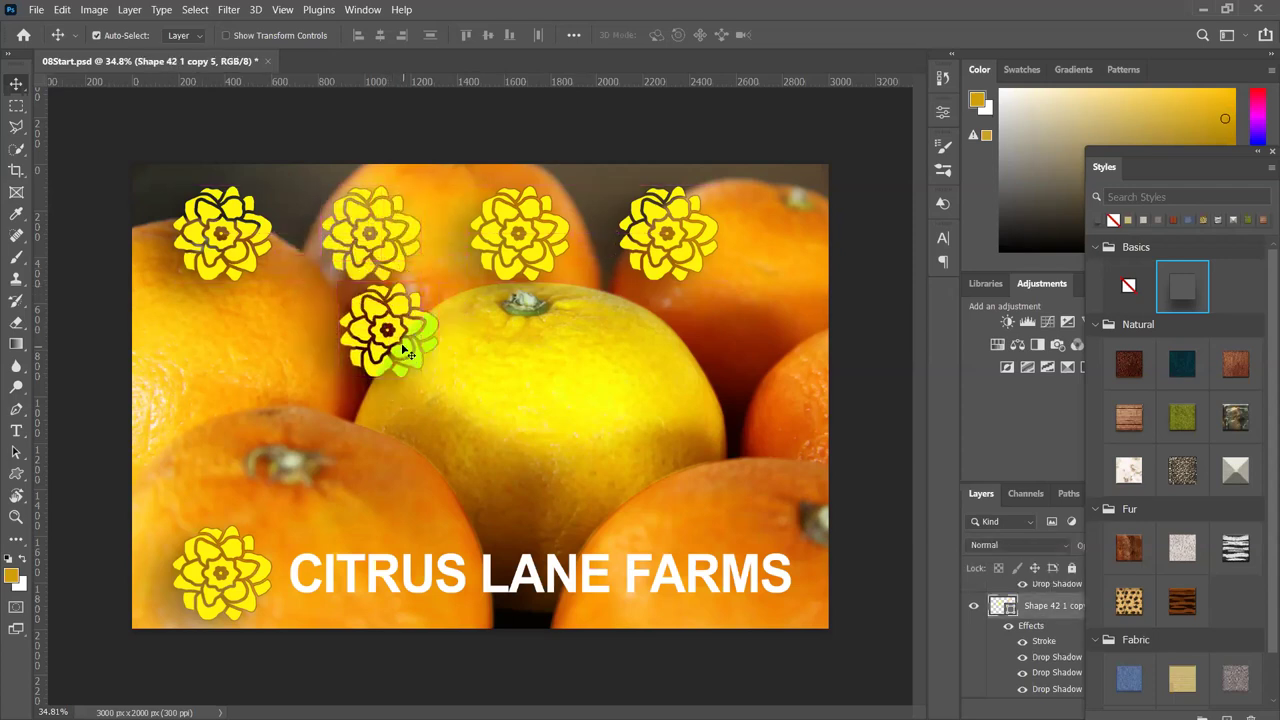
key("ctrl+z")
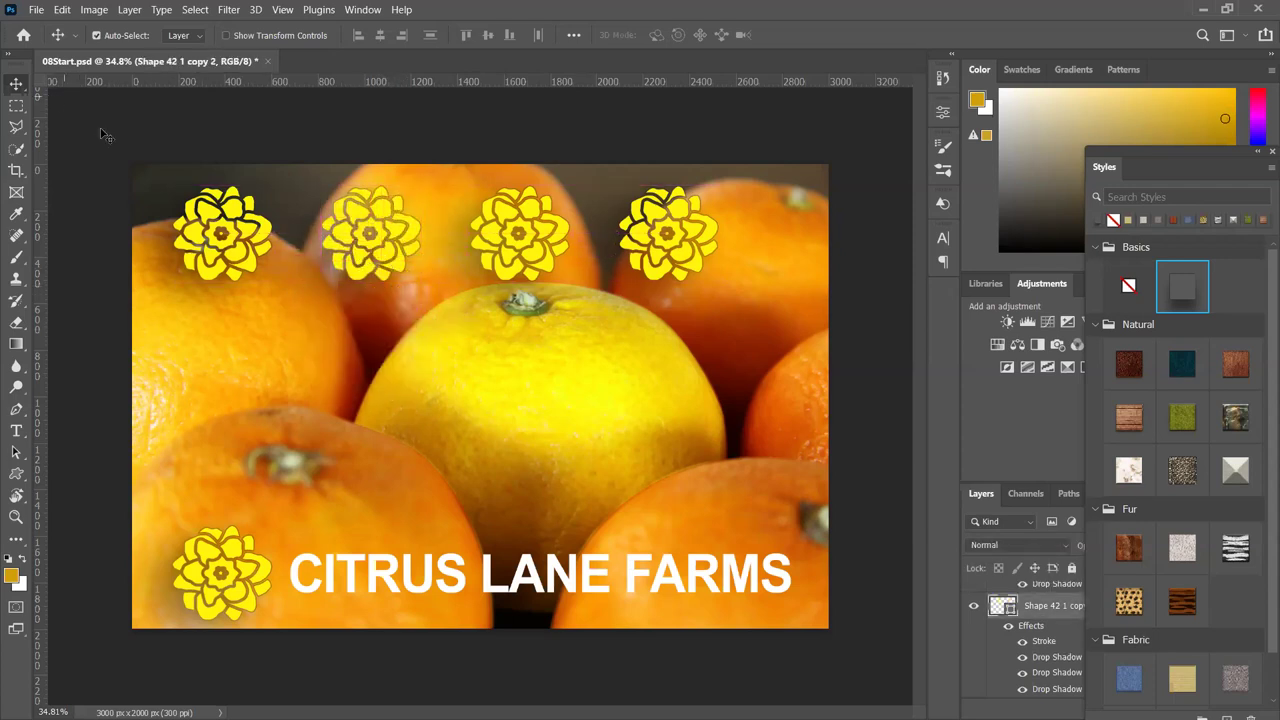
left_click_drag(388, 258, 582, 259)
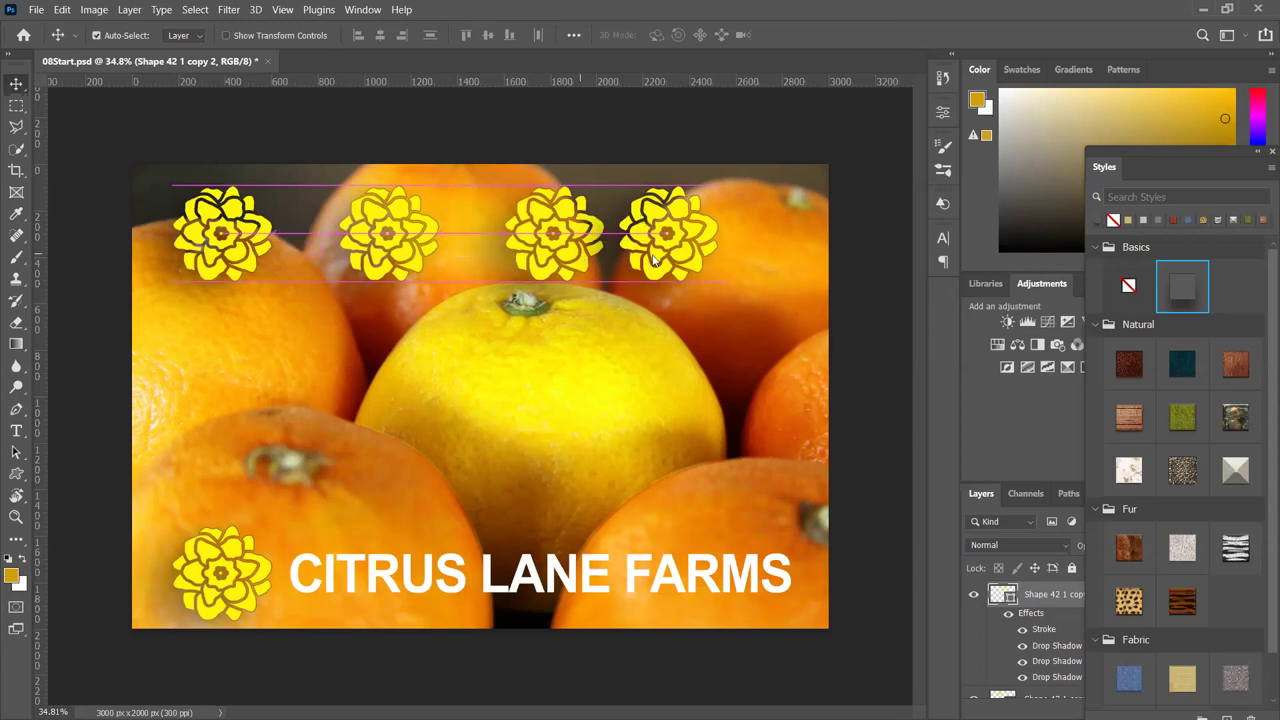
left_click_drag(693, 262, 744, 262)
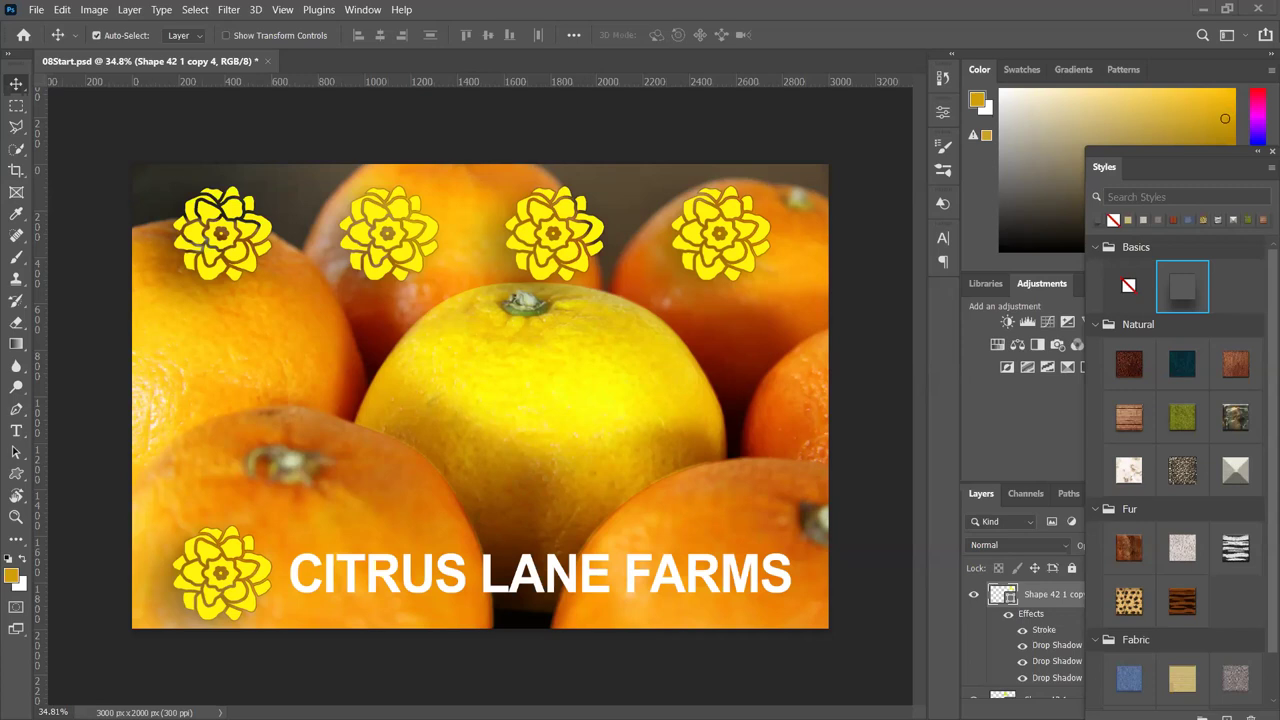
Select the original flower beside the title and close the layer style presets
left_click(250, 577)
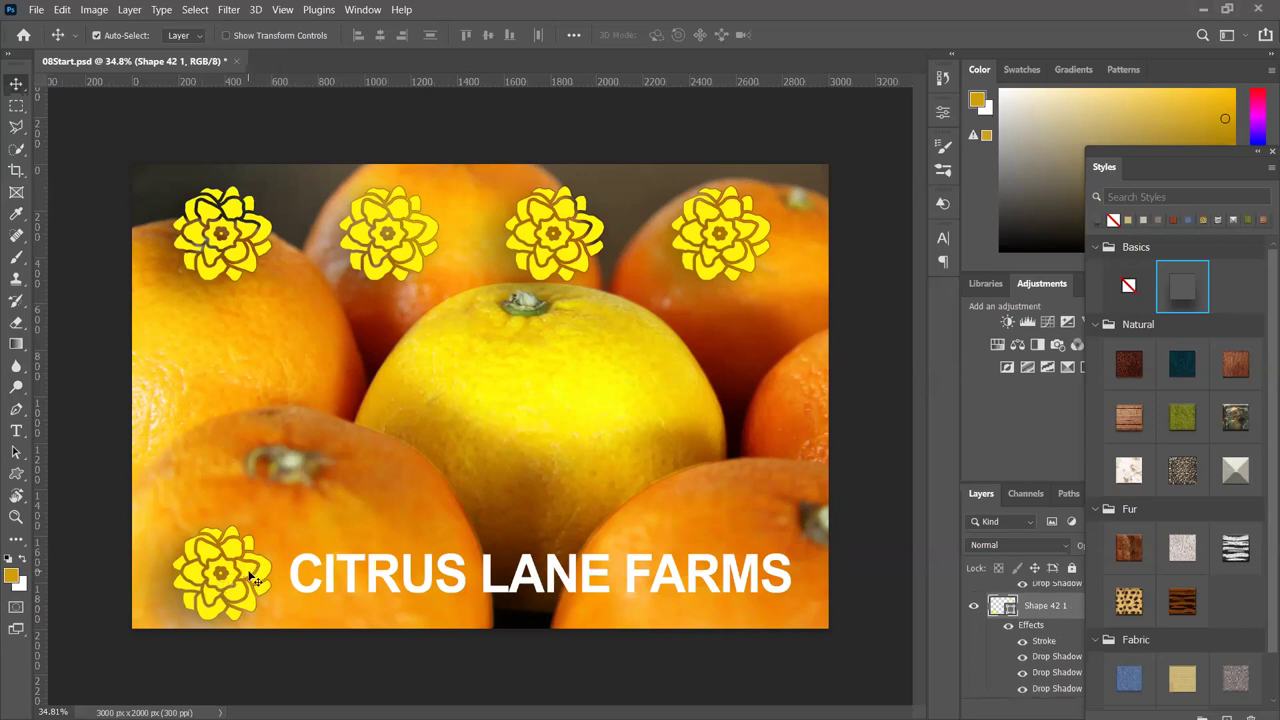
key("ctrl")
key("z")
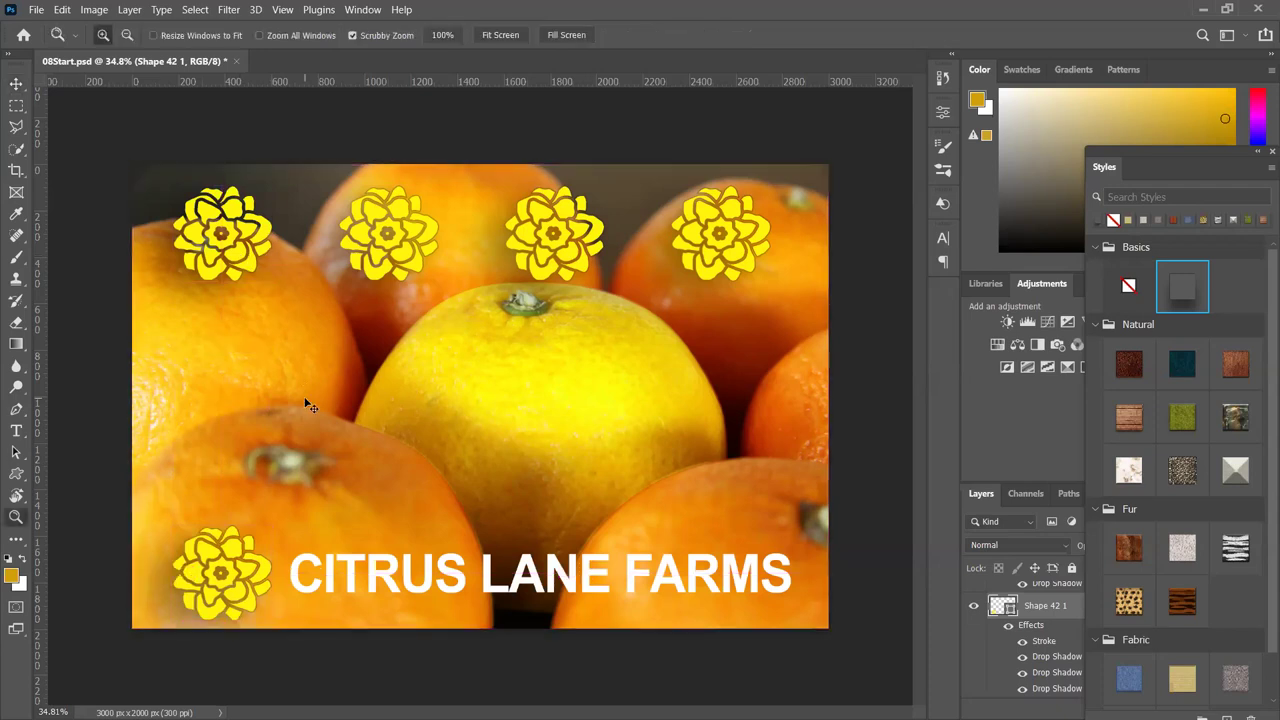
left_click(1262, 153)
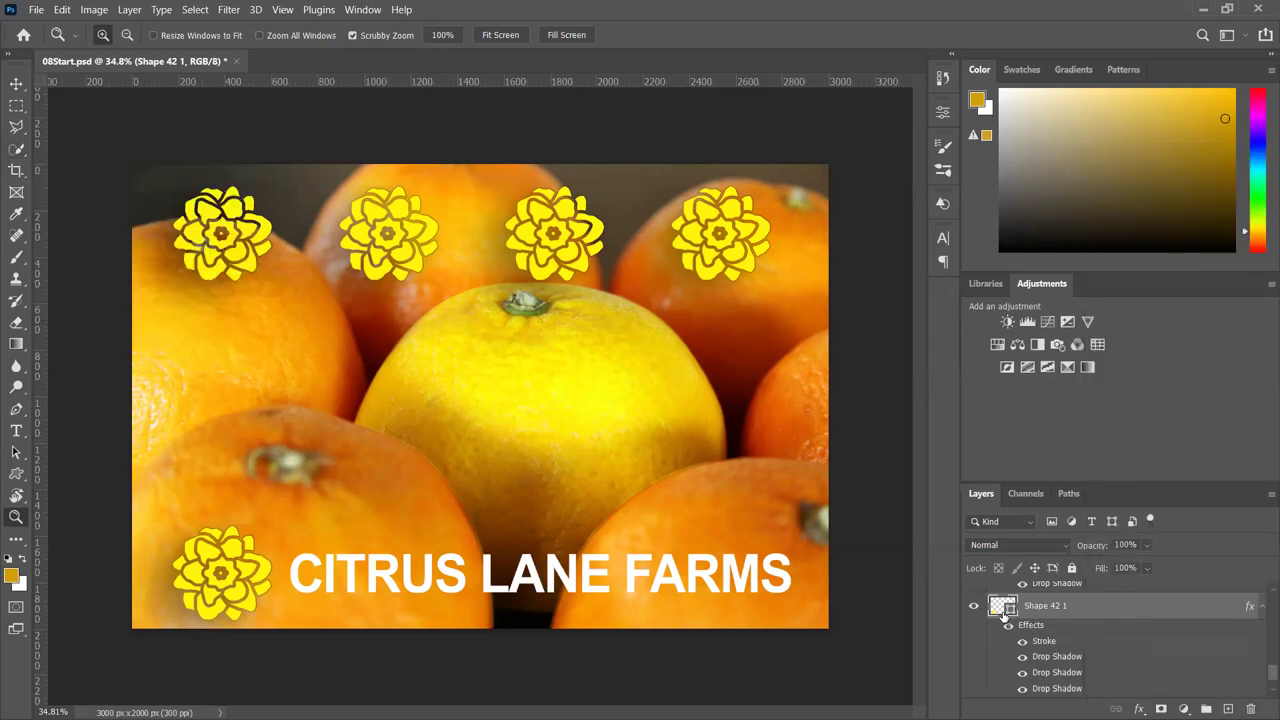
Collapse the effects lists of the Shape 42 1 layer and its first three copies
left_click_drag(1260, 674, 1259, 663)
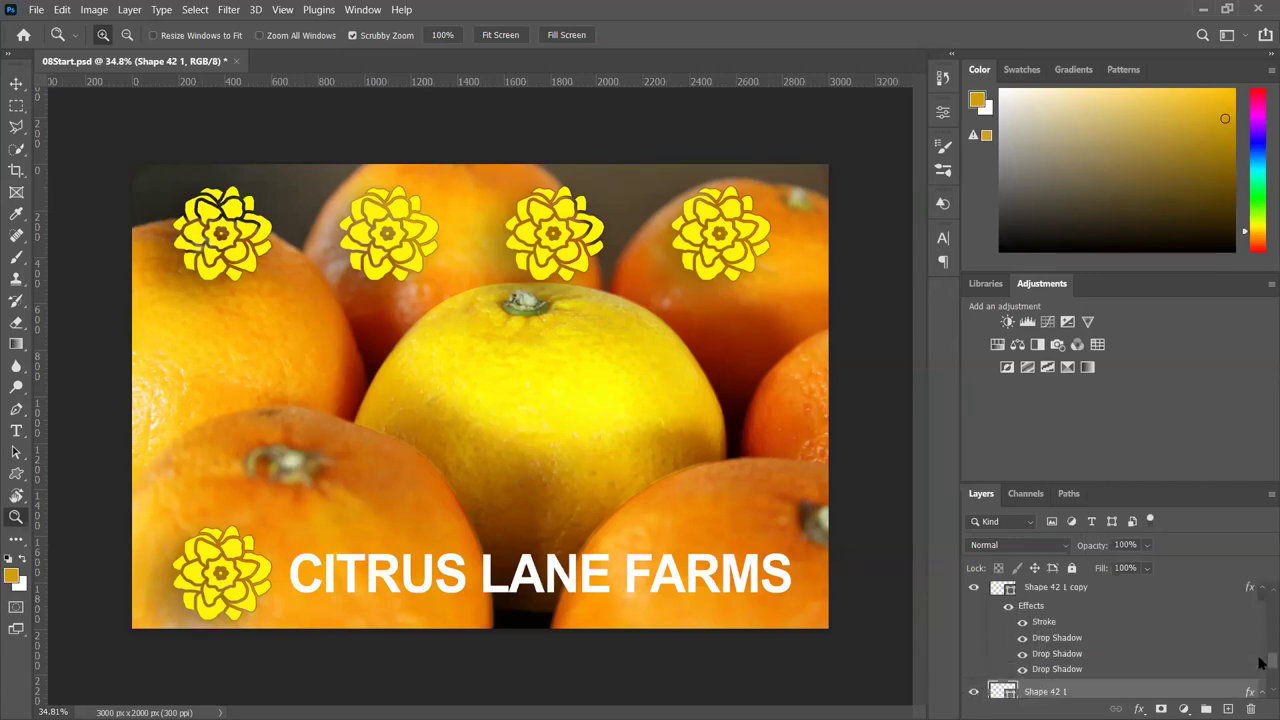
left_click(1262, 588)
left_click(1262, 614)
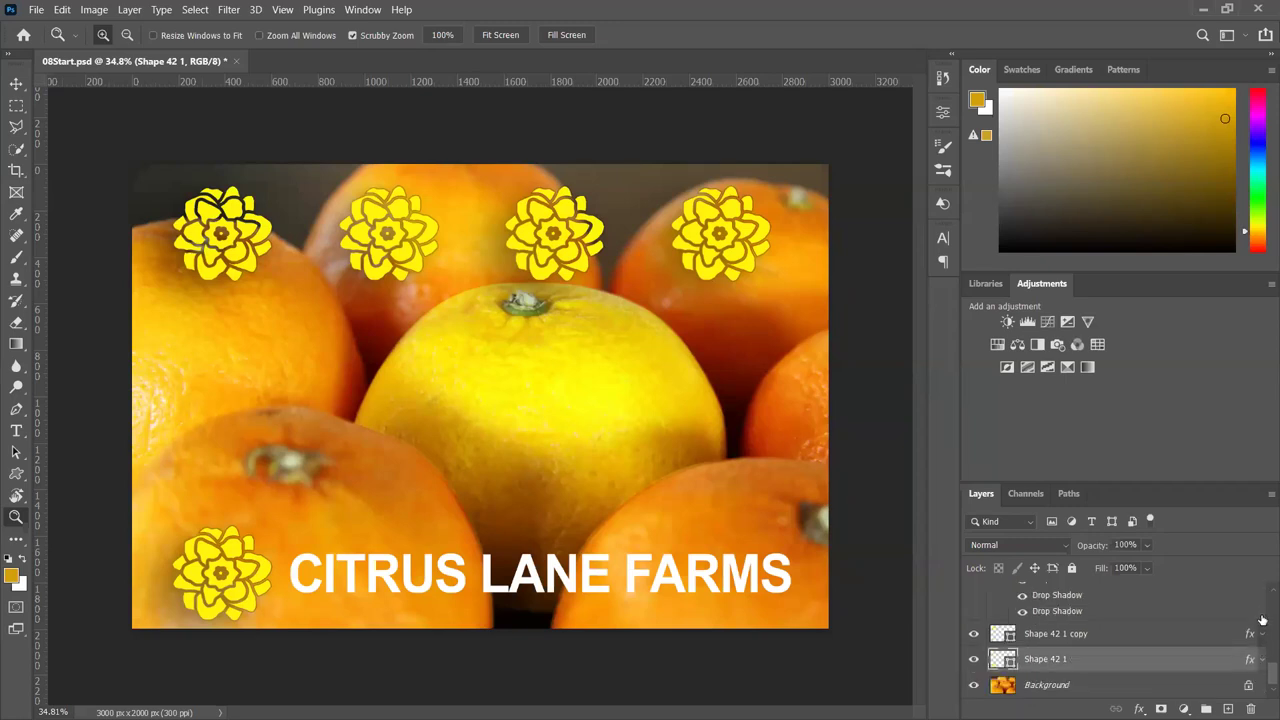
left_click(1260, 630)
scroll(1260, 630, "up", 1)
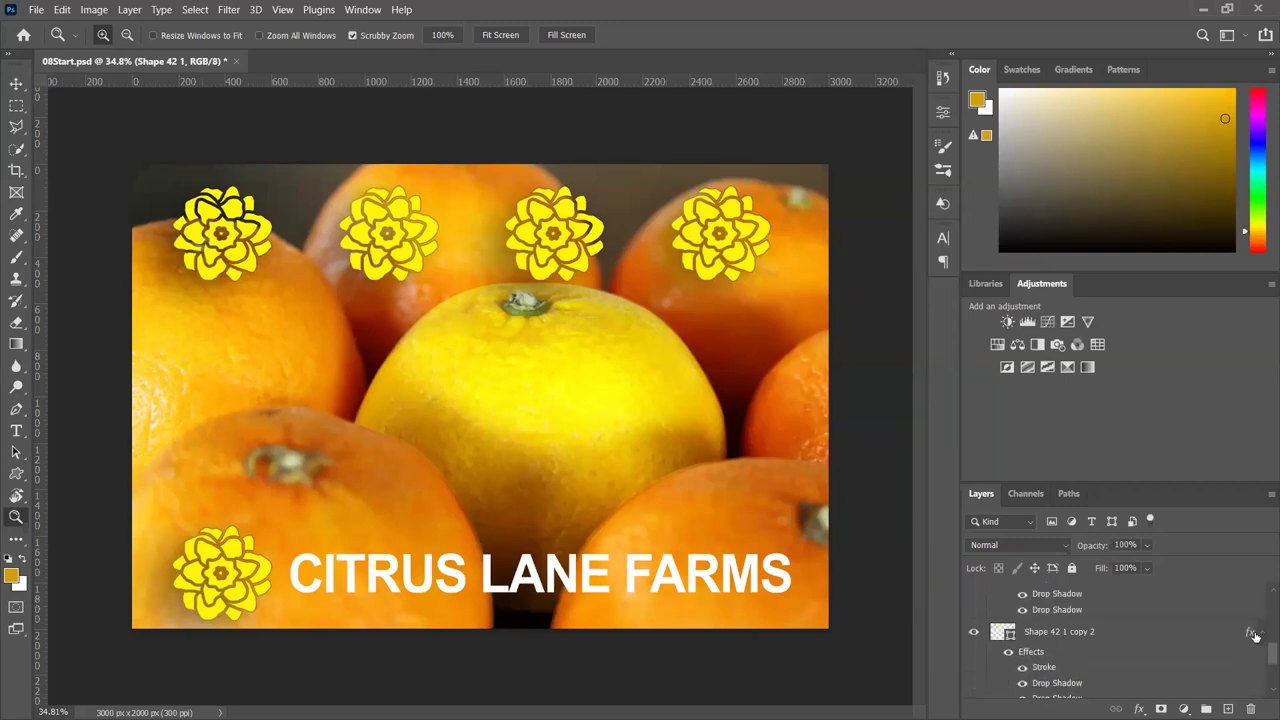
left_click(1262, 634)
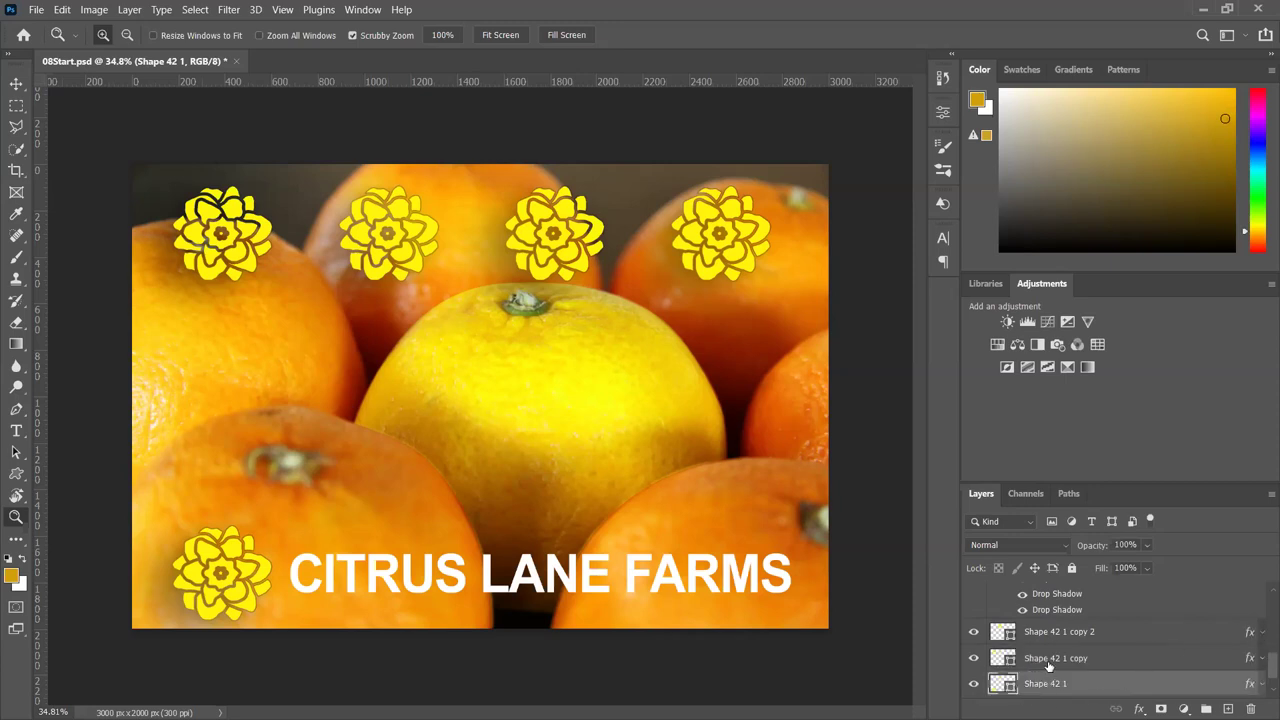
scroll(1048, 665, "up", 1)
scroll(1048, 665, "up", 3)
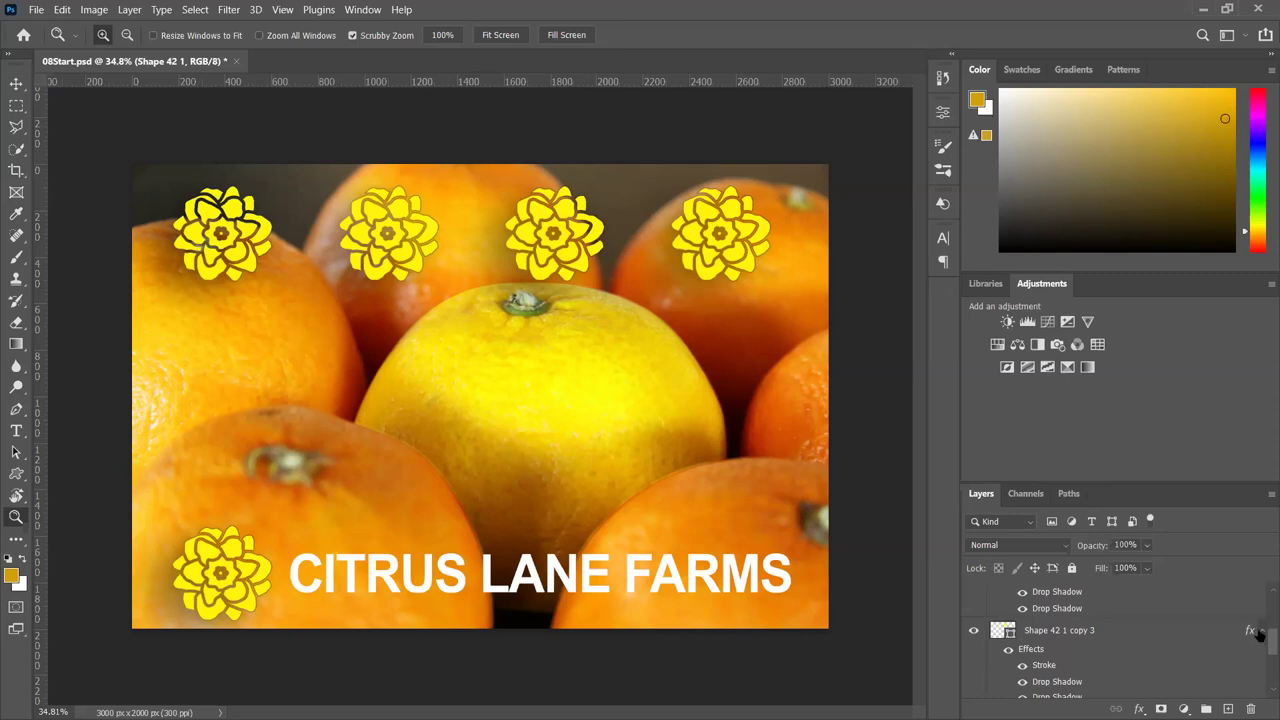
left_click(1262, 632)
scroll(1120, 657, "down", 2)
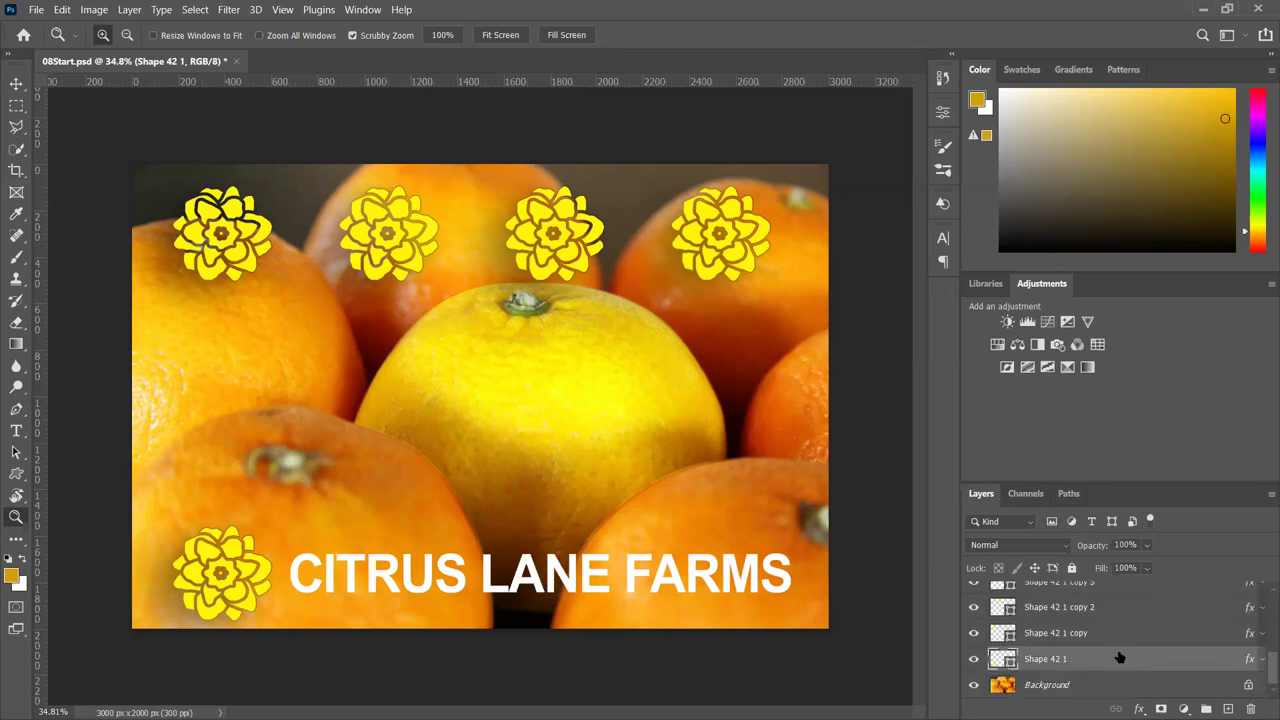
Hide and show the Shape 42 1 layer and its first three copies one by one to identify each flower
left_click(977, 660)
left_click(977, 660)
left_click(973, 633)
left_click(973, 633)
left_click(973, 607)
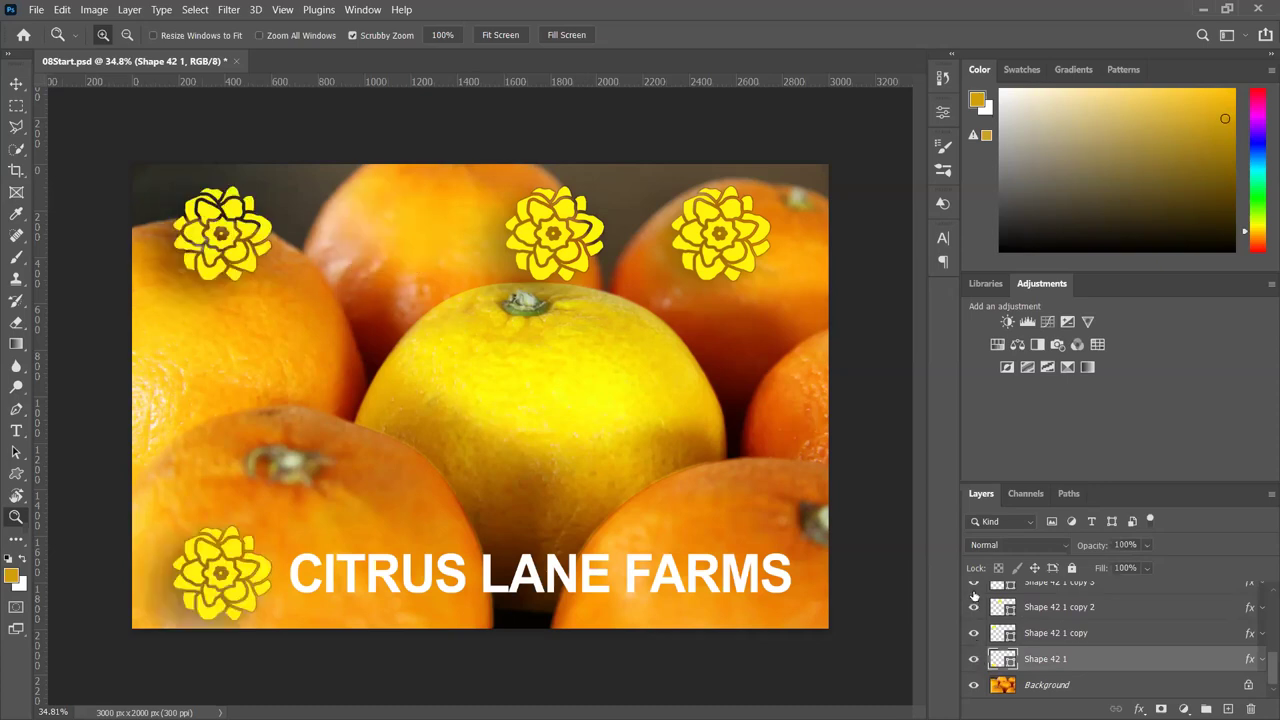
left_click(974, 600)
left_click(973, 584)
left_click(973, 584)
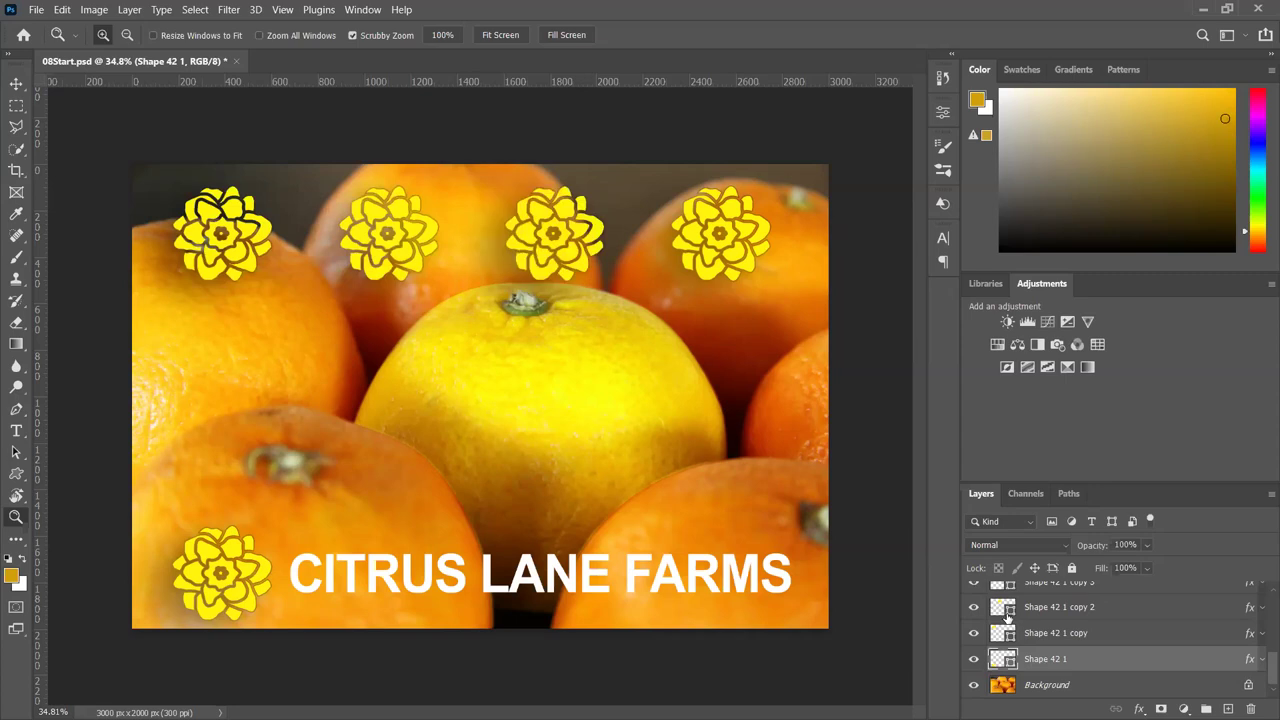
Collapse the effects of the Shape 42 1 copy 4 layer and set the opacity of all five flower layers to 55%
scroll(1150, 640, "up", 5)
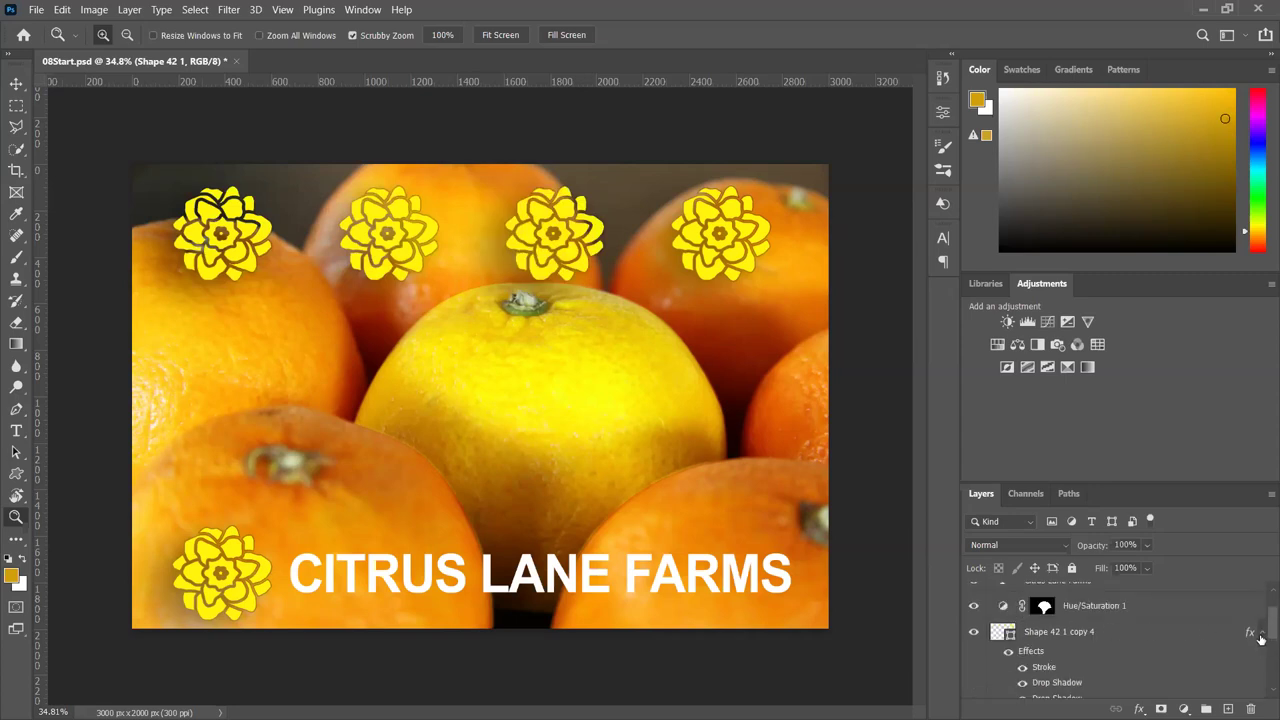
left_click(1261, 634)
left_click(1150, 638)
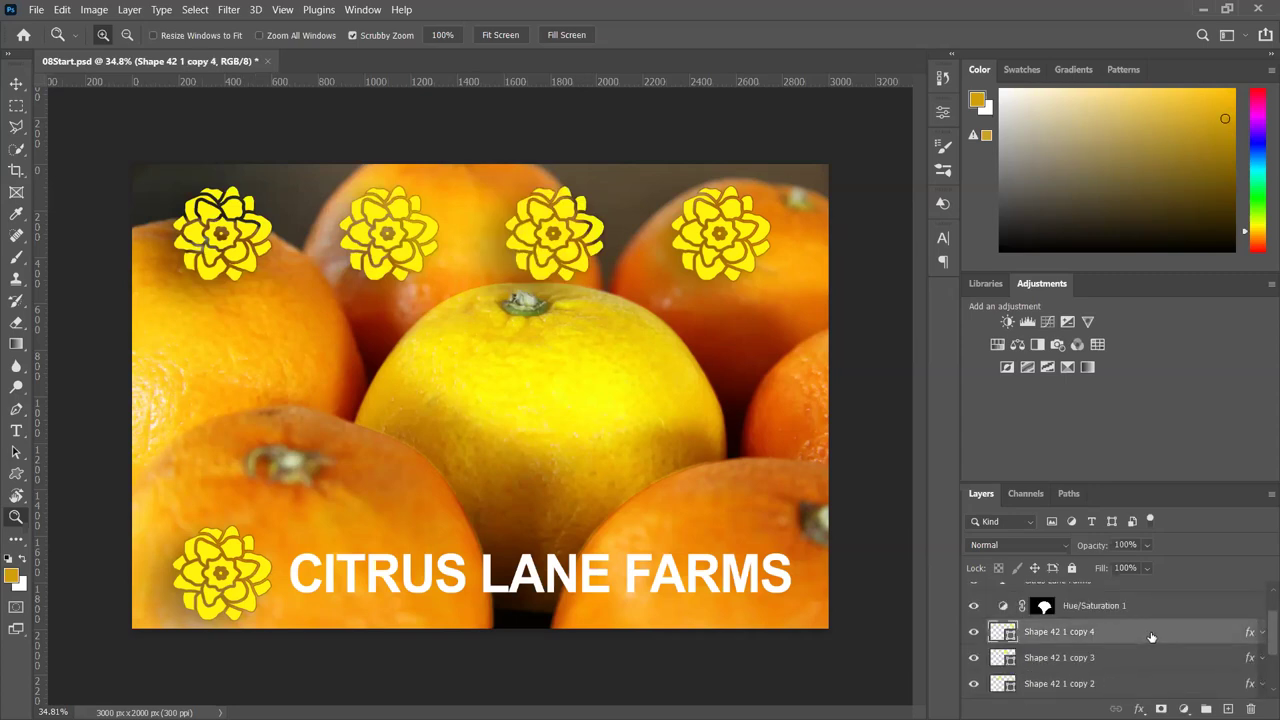
scroll(1152, 638, "down", 2)
left_click(1147, 662, "shift")
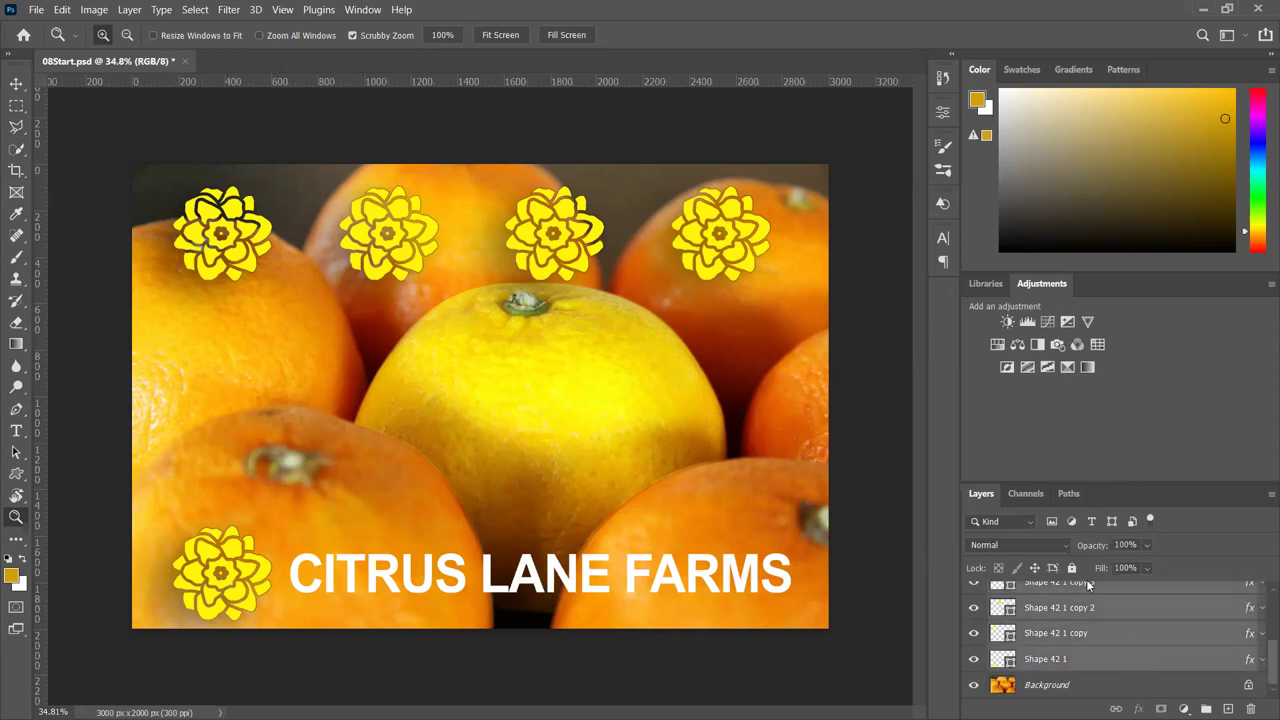
left_click(1146, 545)
left_click_drag(1163, 567, 1128, 570)
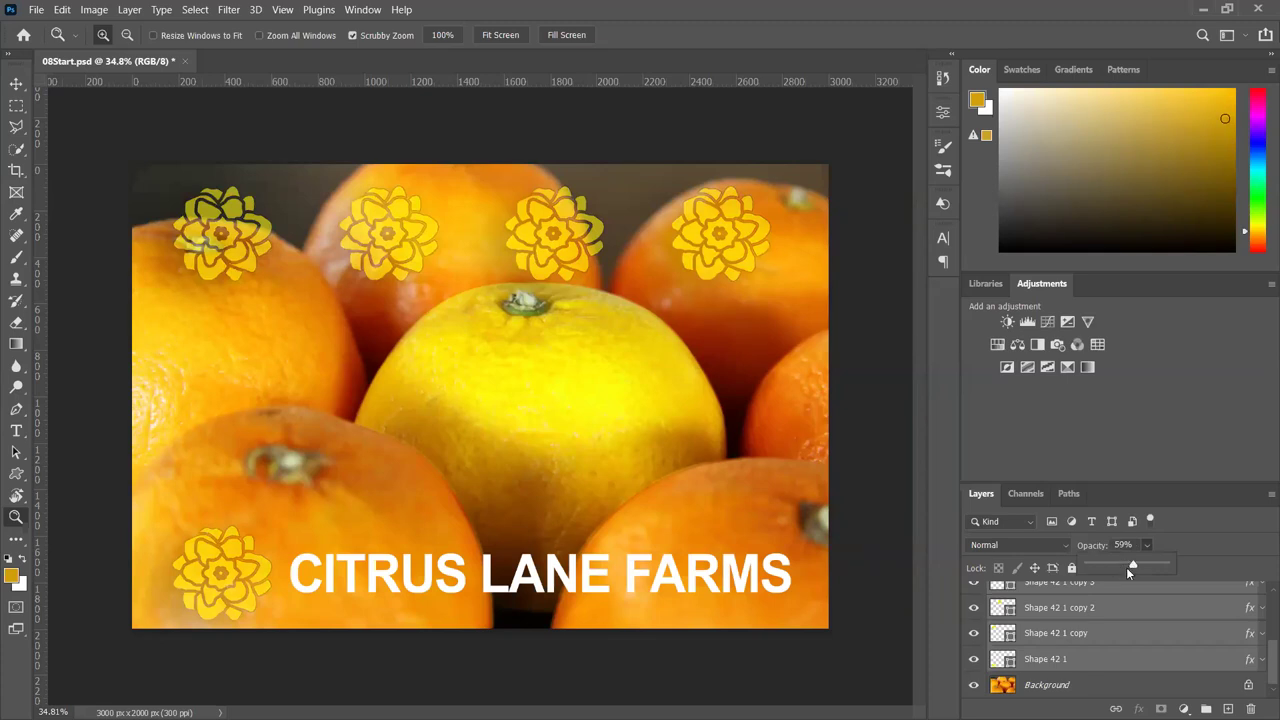
left_click_drag(1134, 567, 1131, 567)
left_click(1194, 597)
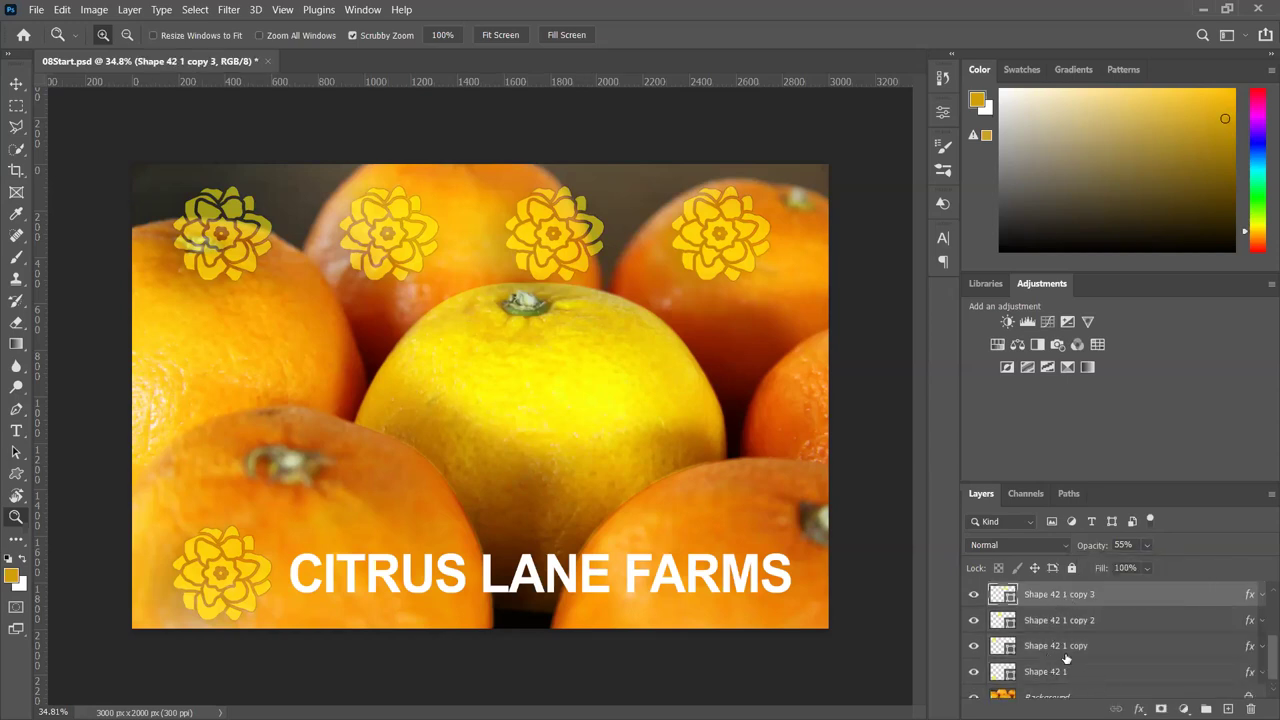
scroll(1088, 660, "down", 1)
scroll(1090, 660, "up", 2)
scroll(1090, 660, "up", 2)
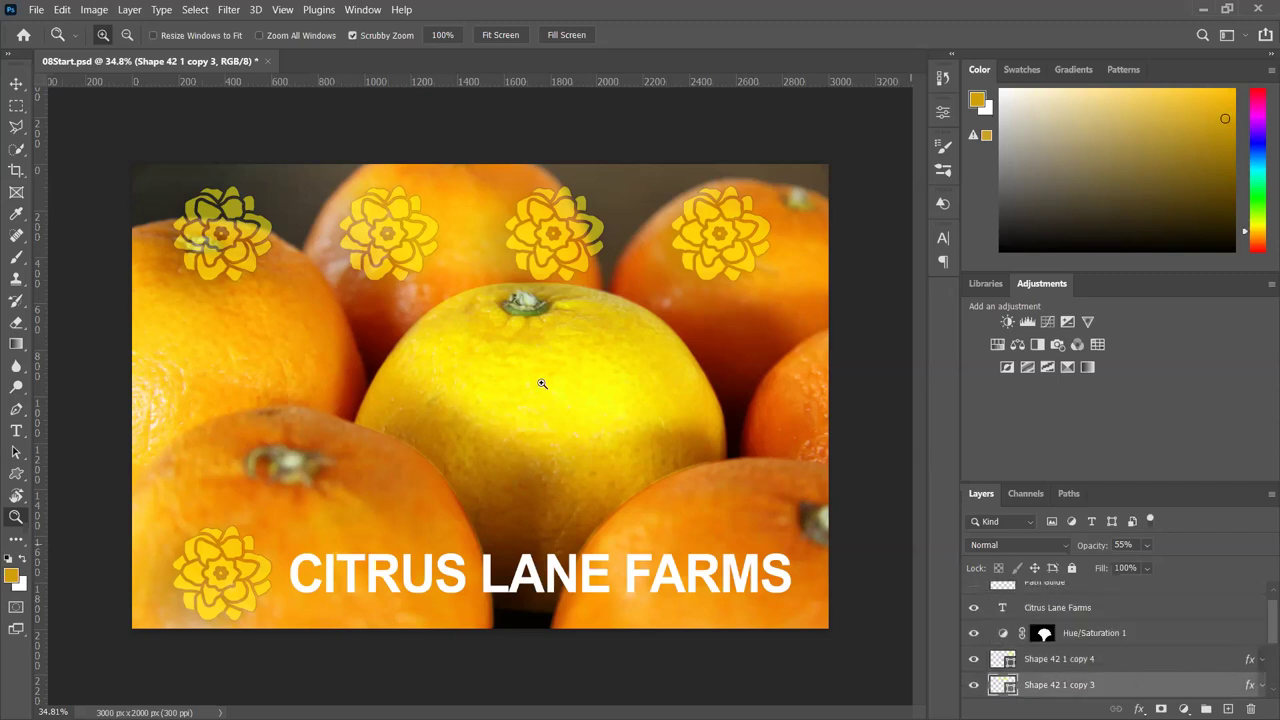